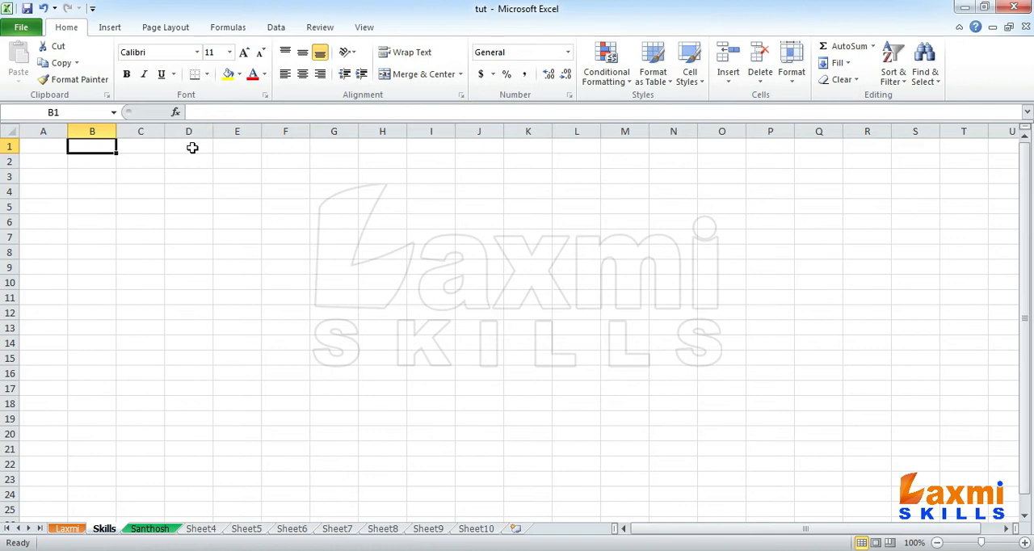
- Enter 45 in cell A1 and 23 in cell B1
click(56, 149)
text(45)
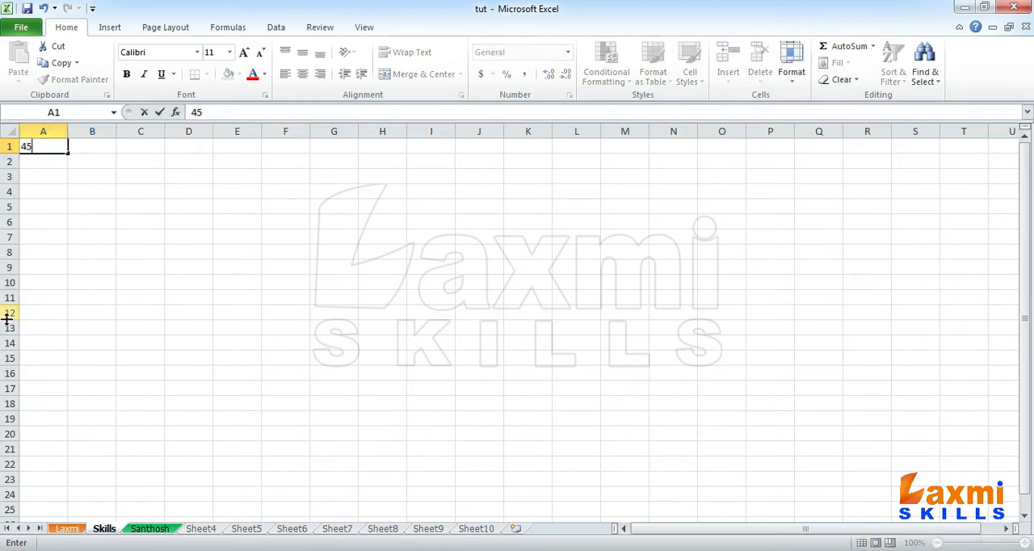
key(Tab)
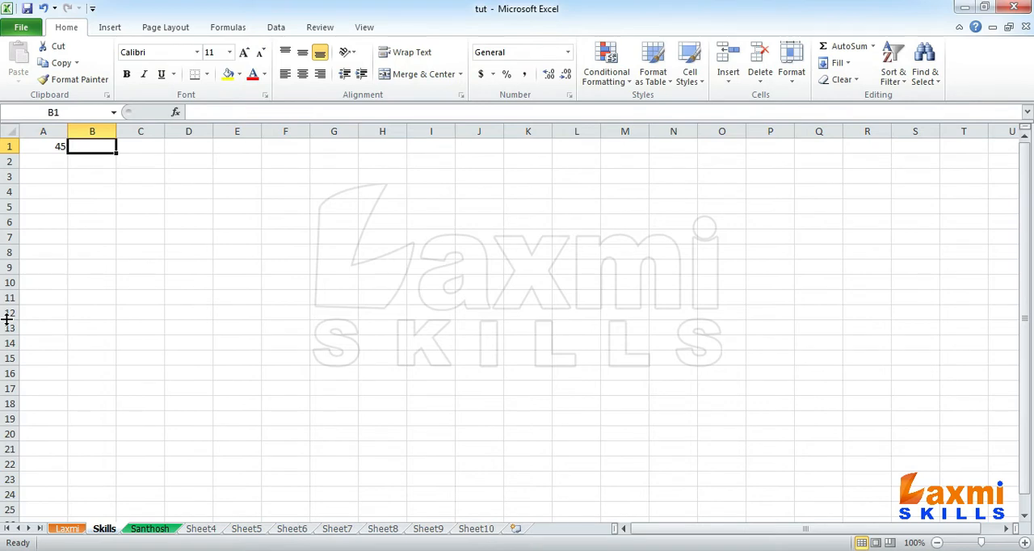
text(23)
key(Tab)
key(Tab)
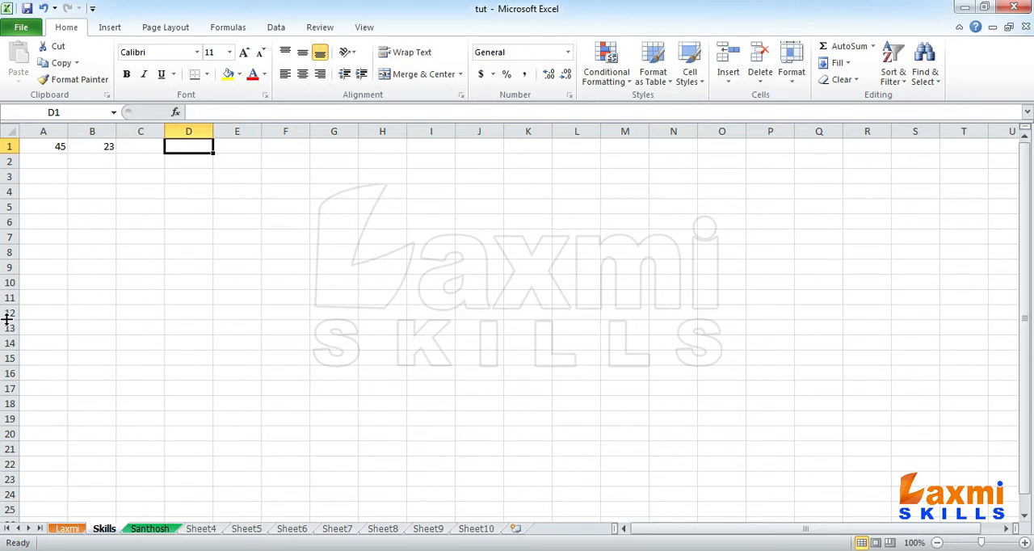
- Examine the two input values in A1 and B1 and the empty cell D1 intended for the result
click(49, 145)
click(95, 145)
drag(56, 146, 94, 147)
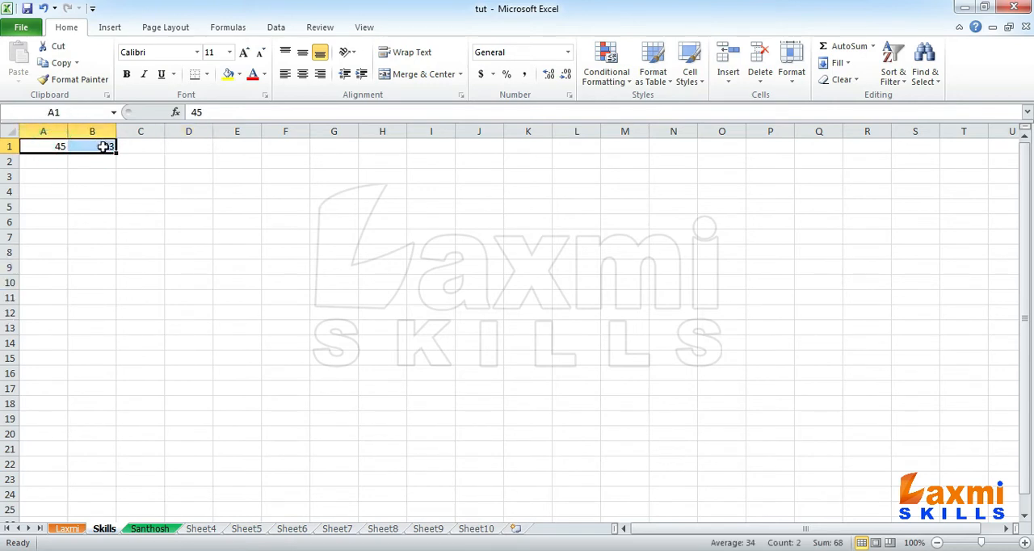
click(191, 143)
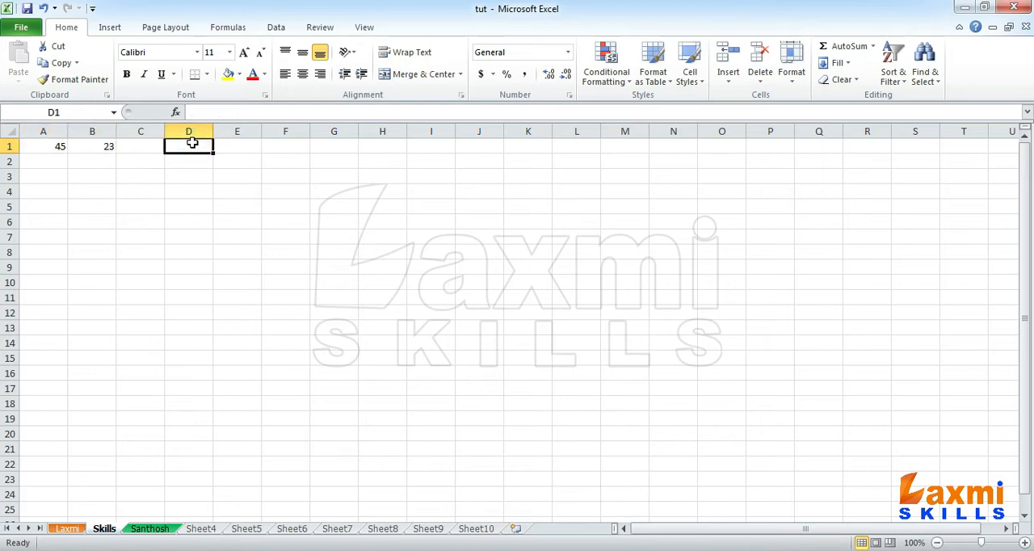
click(53, 146)
click(89, 148)
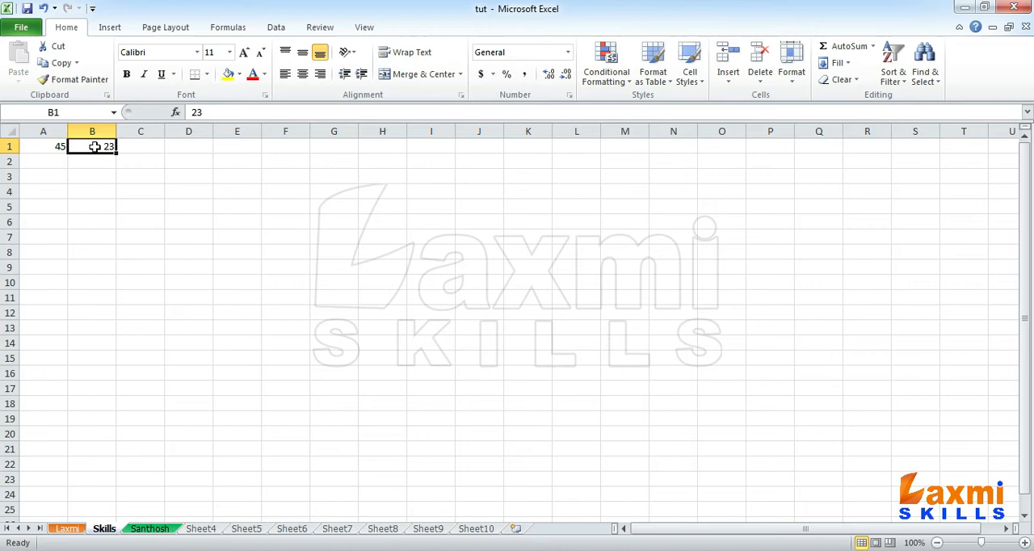
click(44, 148)
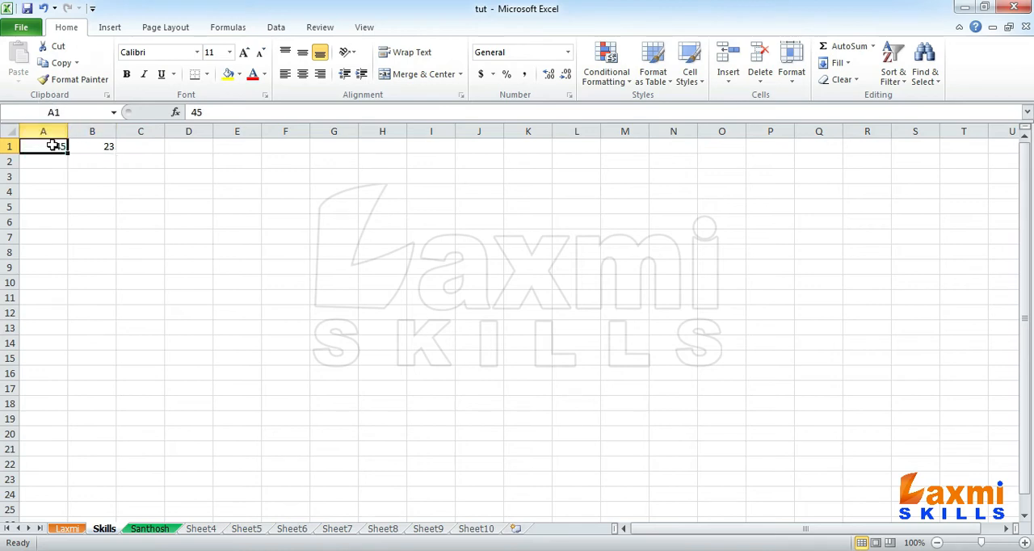
click(108, 147)
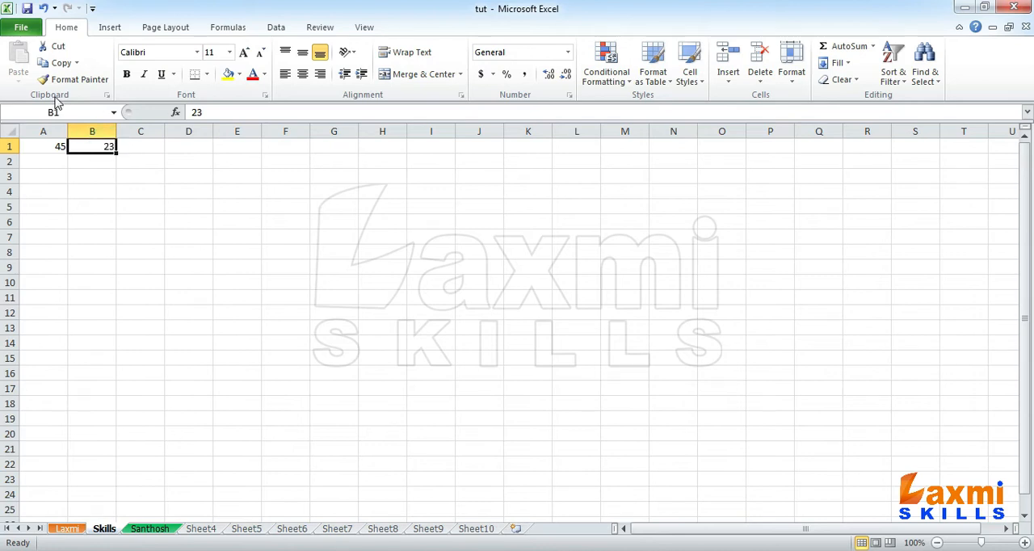
- Enter the formula =A1+B1 in cell D1 by writing out both cell references
click(188, 147)
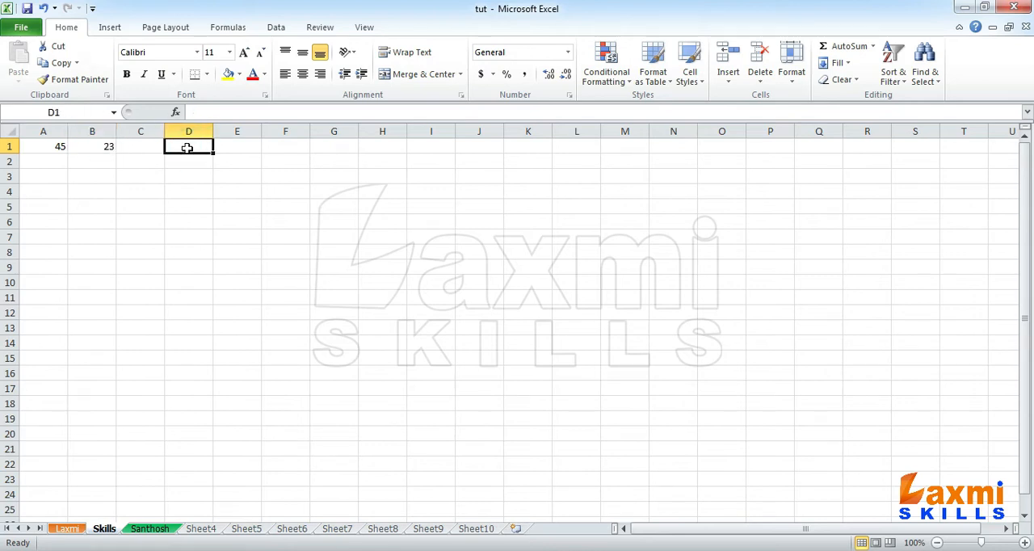
text(=)
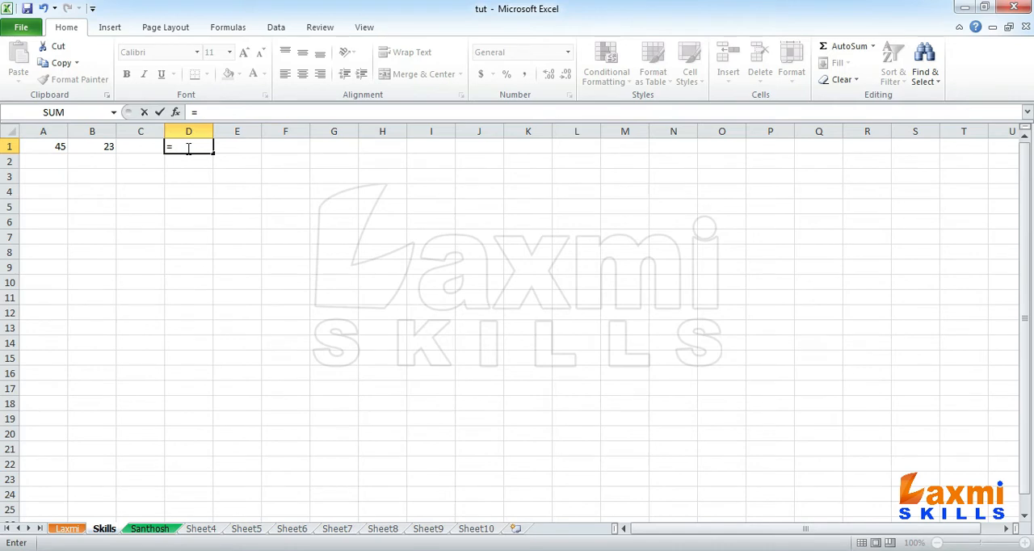
text(A1+B1)
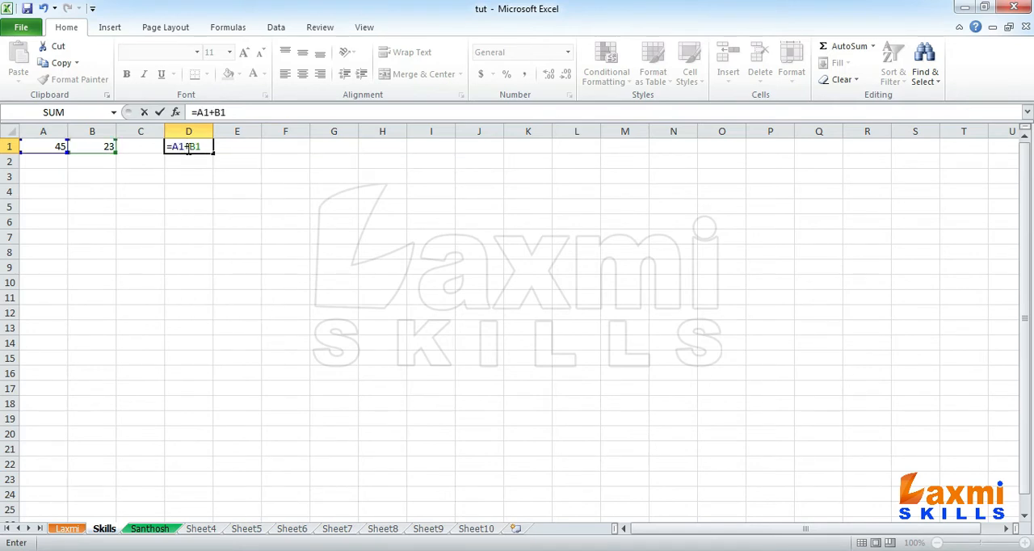
key(Return)
- Clear D1 and rebuild the formula =A1+B1 there by picking cells A1 and B1 as references
click(175, 148)
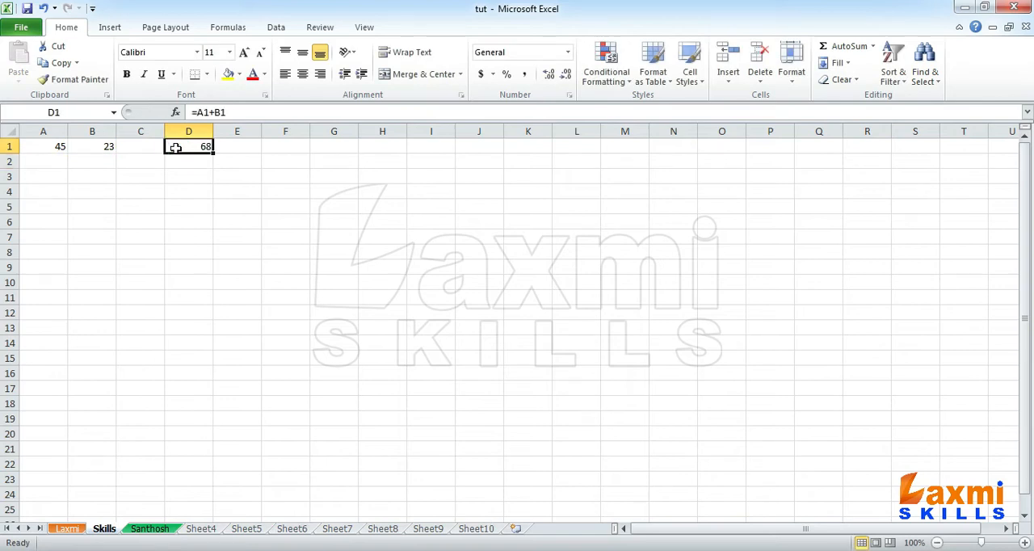
key(Delete)
text(=)
click(47, 148)
text(+)
click(106, 144)
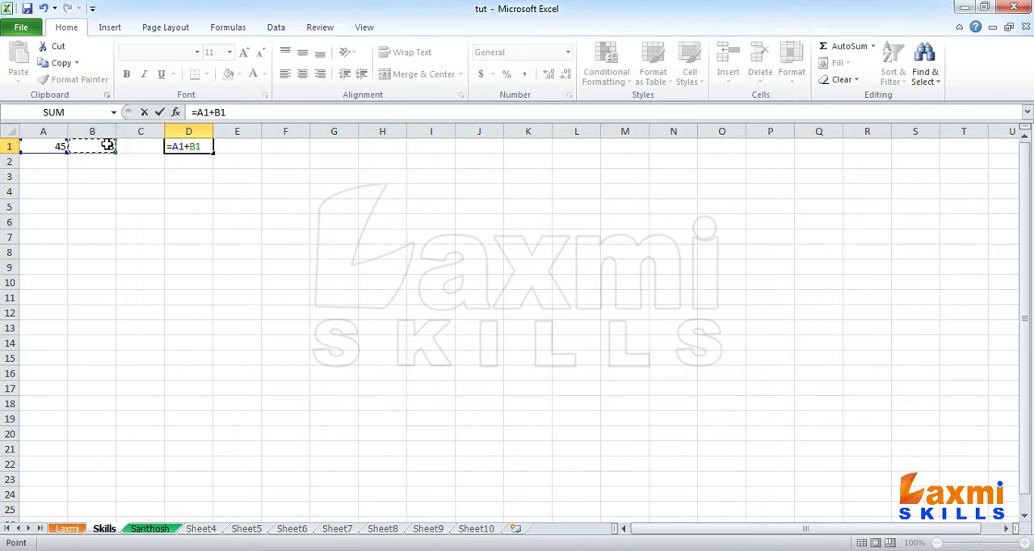
key(Return)
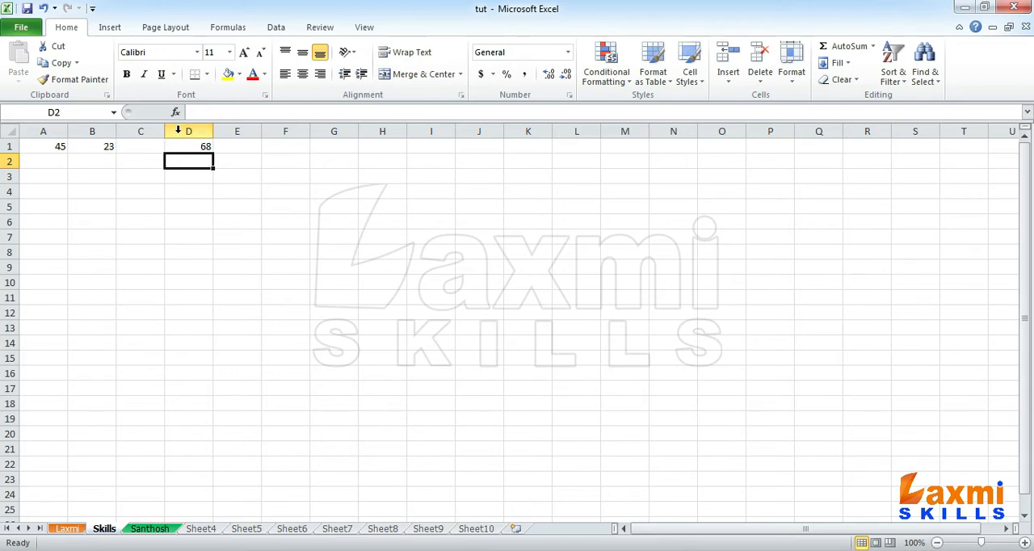
- Inspect the addition formula in D1 and the two cells it refers to, A1 and B1
click(191, 148)
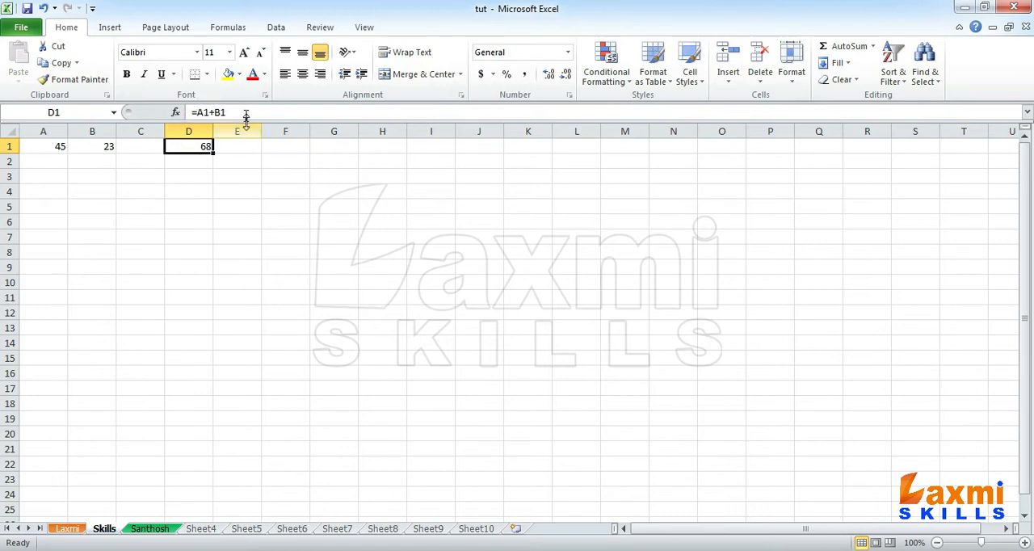
click(102, 148)
click(56, 147)
click(87, 147)
click(47, 146)
click(85, 149)
click(186, 145)
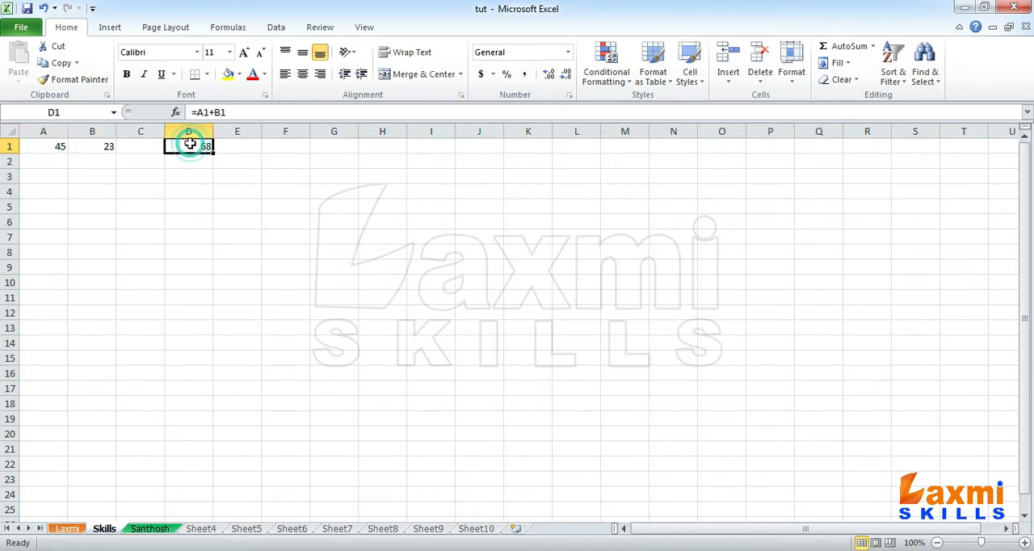
- Set A1 to 25 and B1 to 10 to test the addition formula
click(43, 147)
text(25)
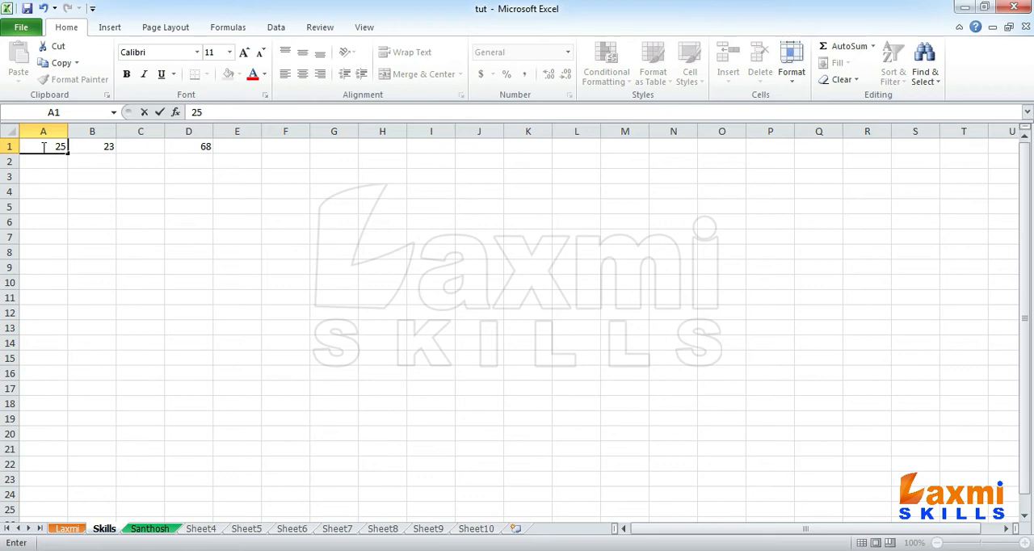
key(Tab)
text(10)
key(Tab)
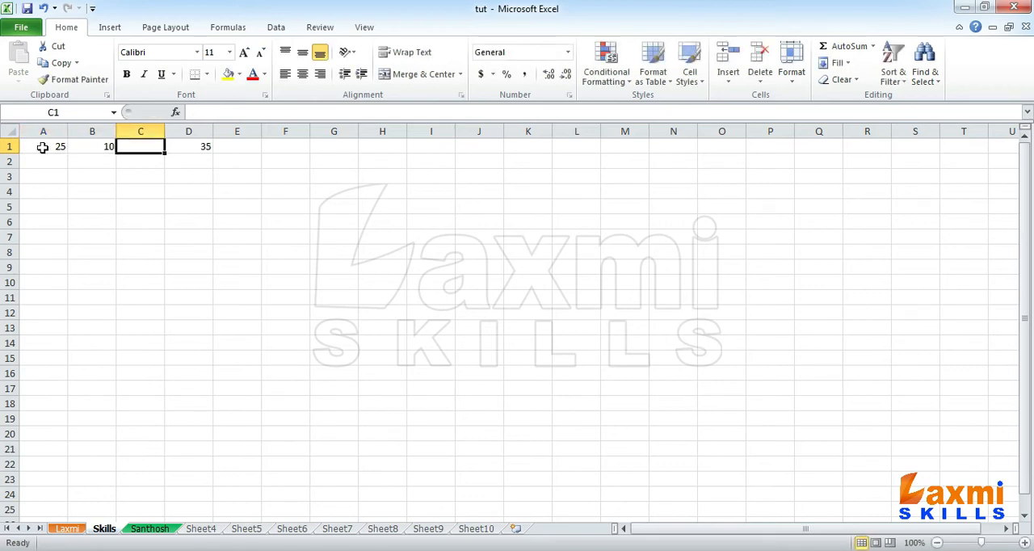
- Set A1 to 88 and B1 to 96, and check the recalculated result in D1
click(41, 147)
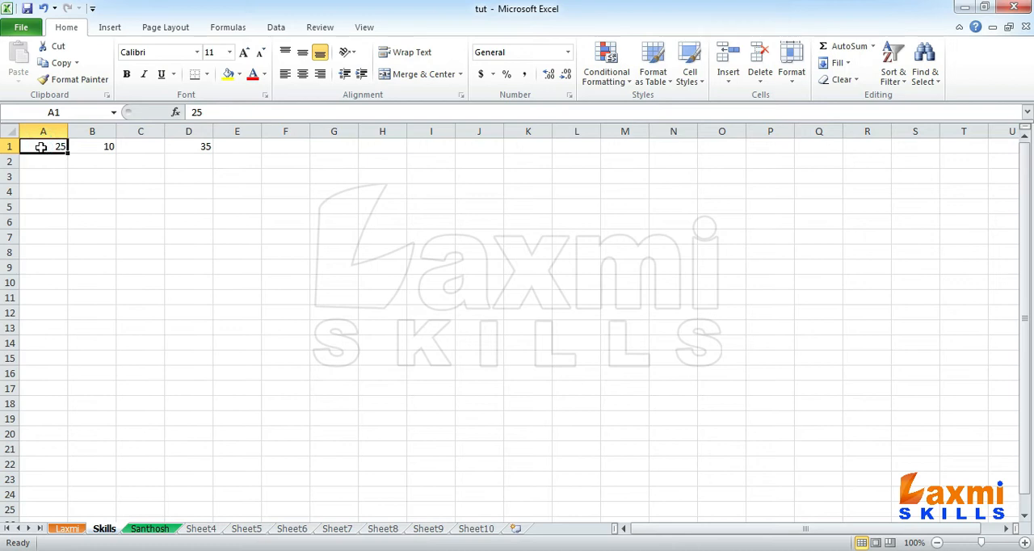
text(88)
key(Tab)
text(96)
key(Tab)
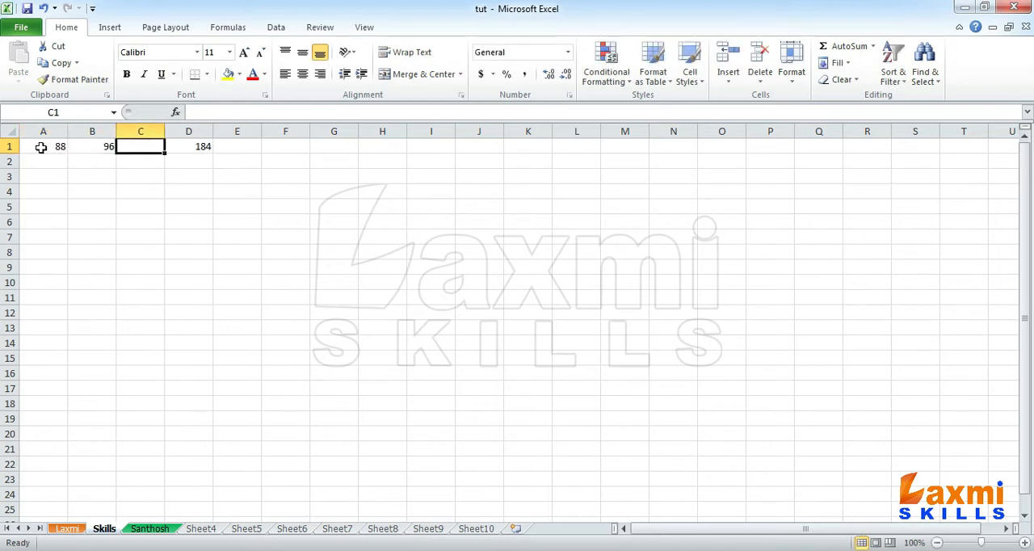
click(183, 148)
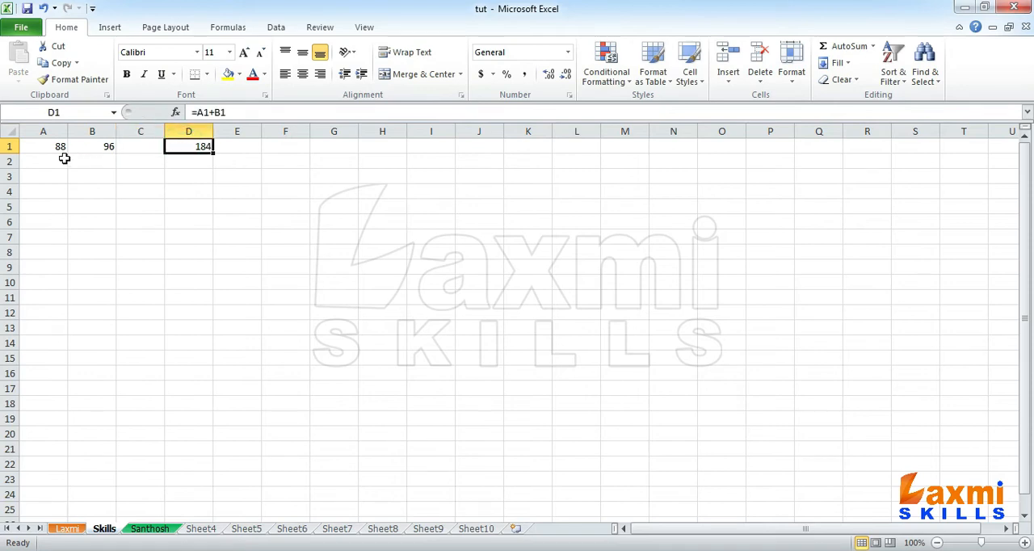
- Clear the contents of the range A1:E2, removing the numbers and the addition formula
drag(44, 146, 219, 154)
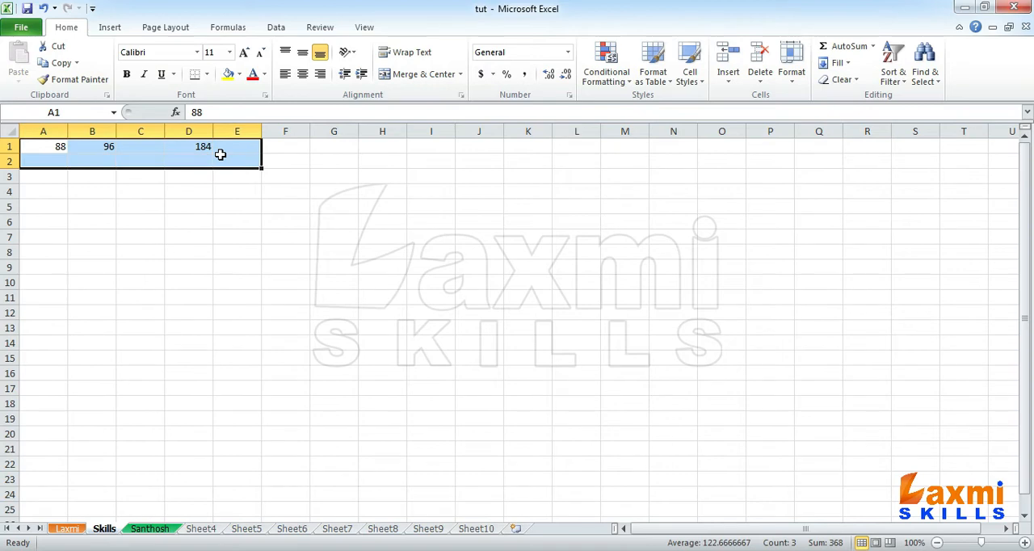
key(Delete)
click(152, 172)
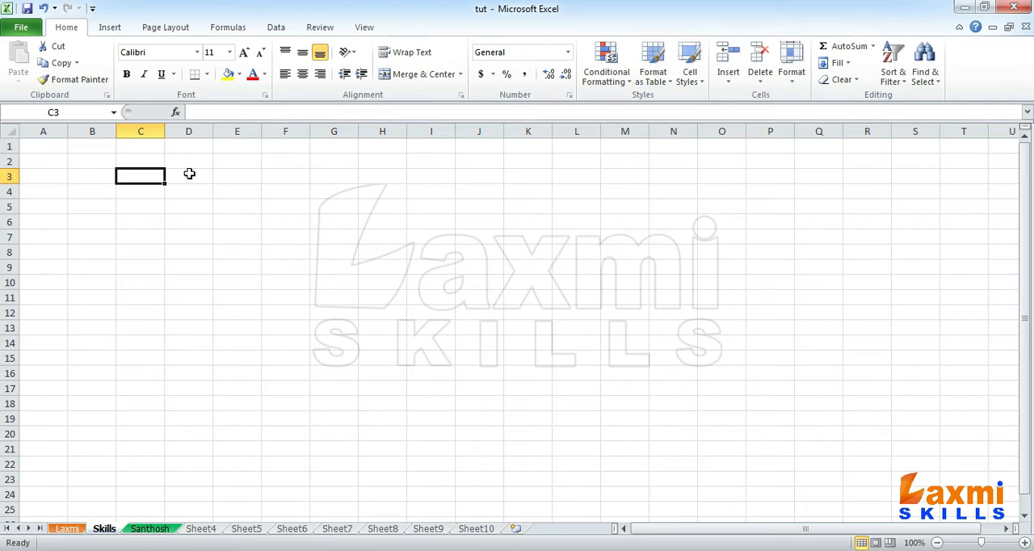
- Enter 1, +, 1 and = in the separate cells A1, B1, C1 and D1
click(62, 149)
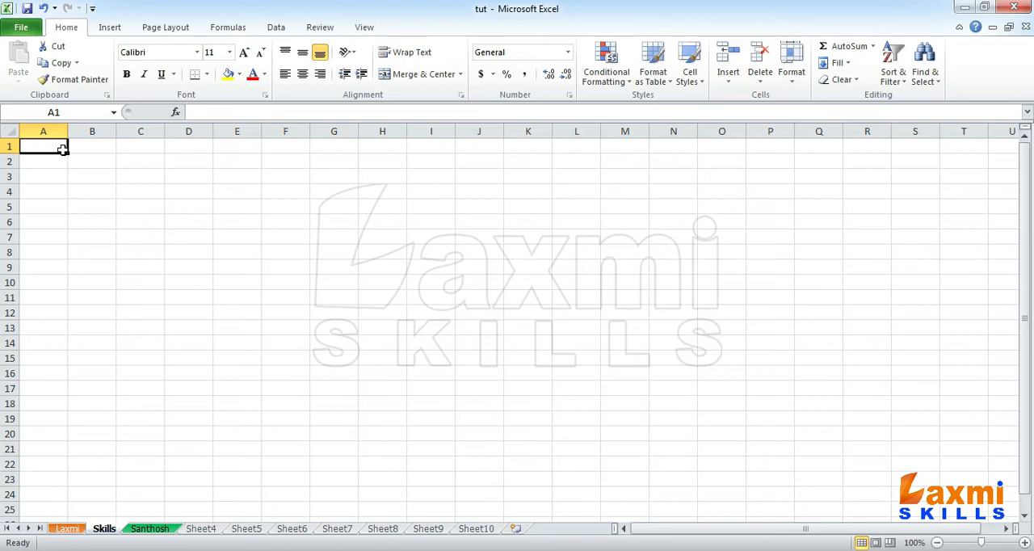
text(1)
key(Tab)
text(+)
key(Tab)
text(1)
key(Tab)
text(=)
key(Return)
- Enter 1 in cell E1, following the equals sign of the written-out sum
key(Up)
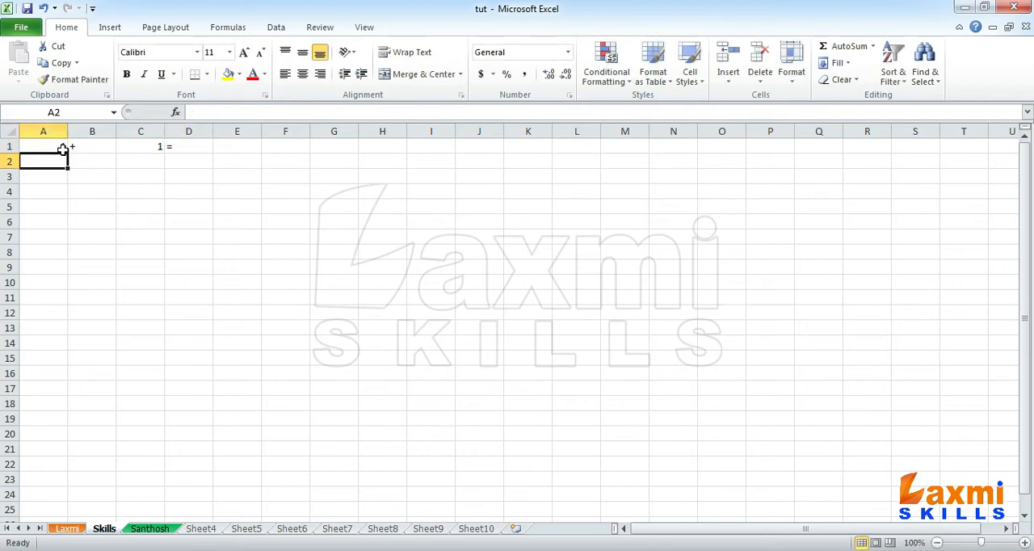
key(Right)
key(Right)
key(Right)
key(Right)
text(1)
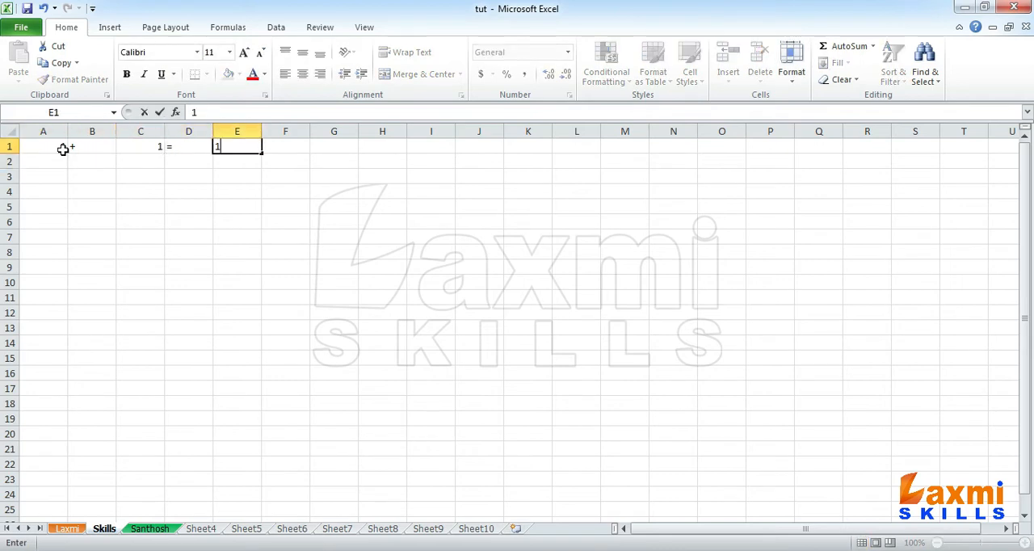
click(150, 219)
- Step through cells A2 to E2, directly beneath the parts of the written-out sum
click(55, 161)
click(96, 163)
click(143, 165)
click(189, 167)
click(253, 161)
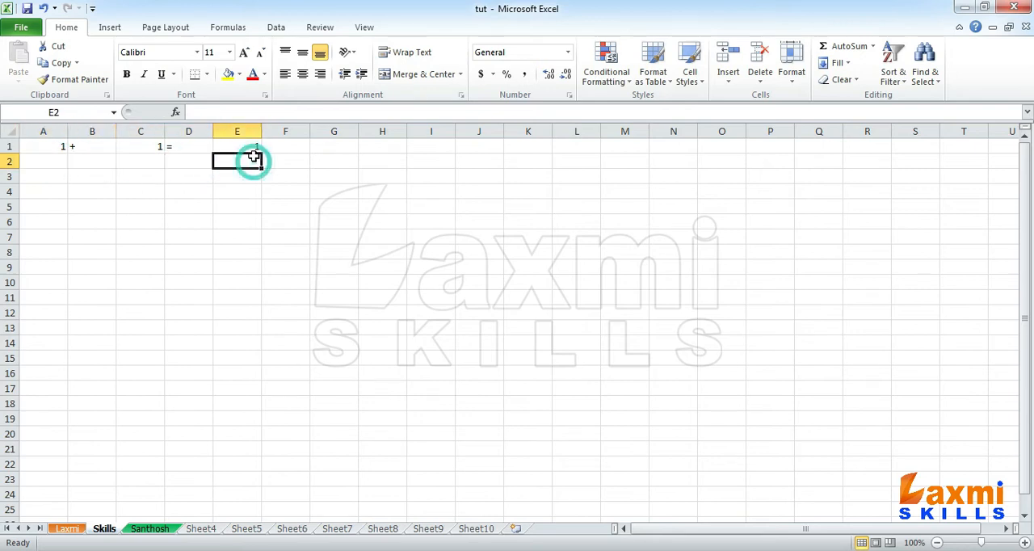
- Clear the written-out sum from cells A1 through E1
drag(250, 146, 11, 286)
key(Delete)
click(46, 266)
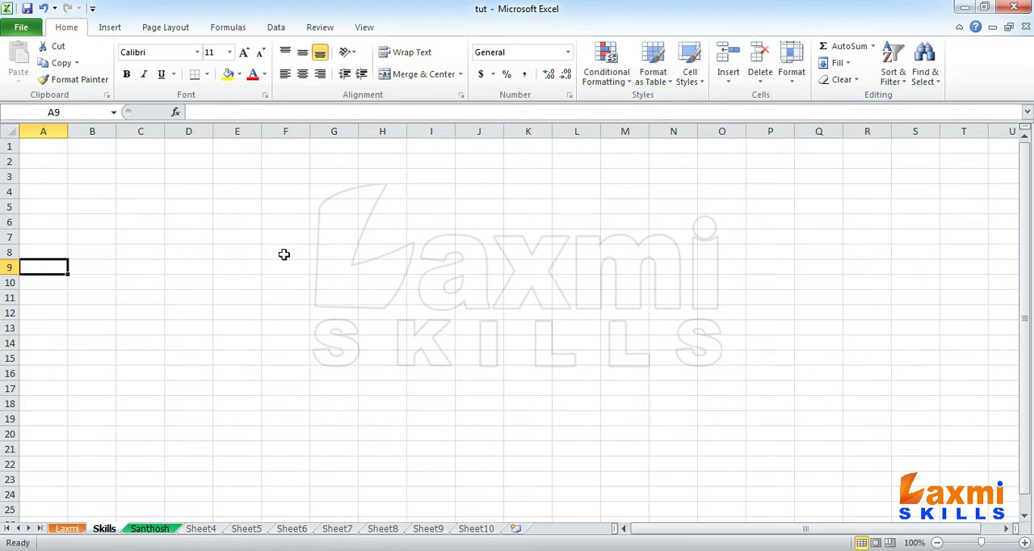
- Try selecting multiple whole columns starting from column A, and return to cell A1
drag(60, 131, 279, 129)
click(288, 146)
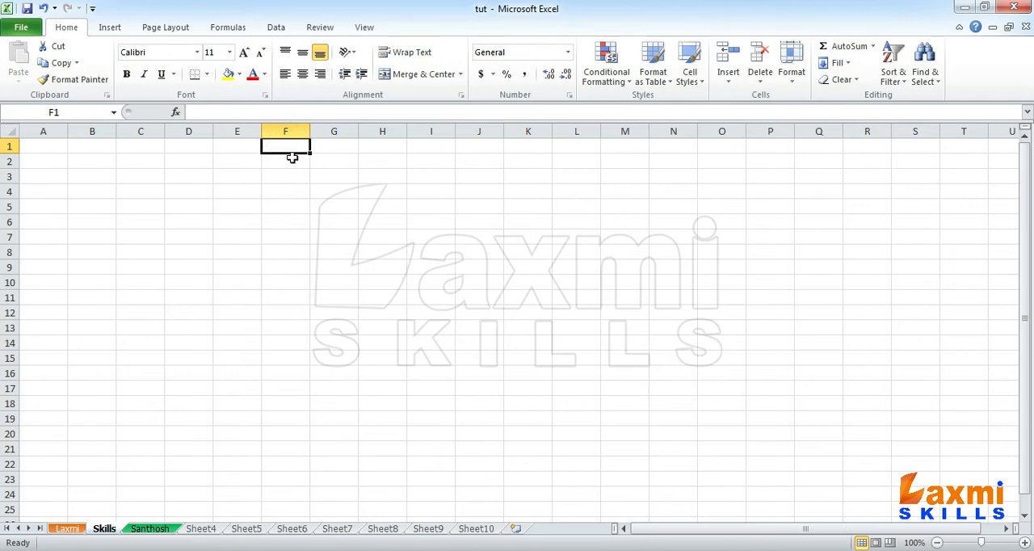
drag(61, 131, 637, 152)
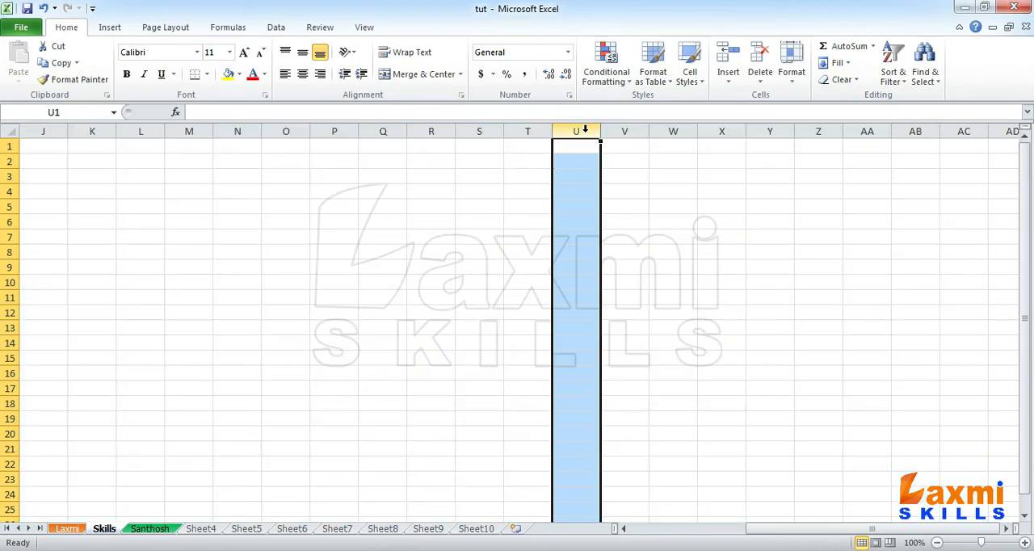
key(Left)
key(Left)
key(Left)
key(Left)
key(Left)
key(Left)
key(Left)
key(Left)
key(Left)
key(Left)
key(Left)
key(Left)
key(Left)
key(Left)
key(Left)
key(Left)
key(Left)
key(Left)
key(Left)
key(Left)
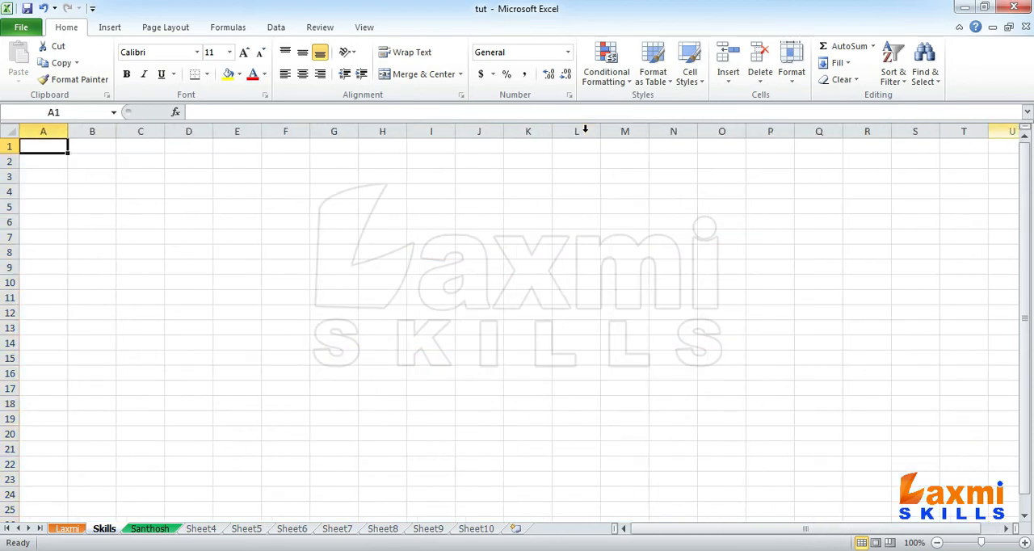
- Extend the selection from A1 across the first row to O1
key(shift+Right)
key(shift+Right)
key(shift+Right)
key(shift+Right)
key(shift+Right)
key(shift+Right)
key(shift+Right)
key(shift+Right)
key(shift+Right)
key(shift+Right)
key(shift+Right)
key(shift+Right)
key(shift+Right)
key(shift+Right)
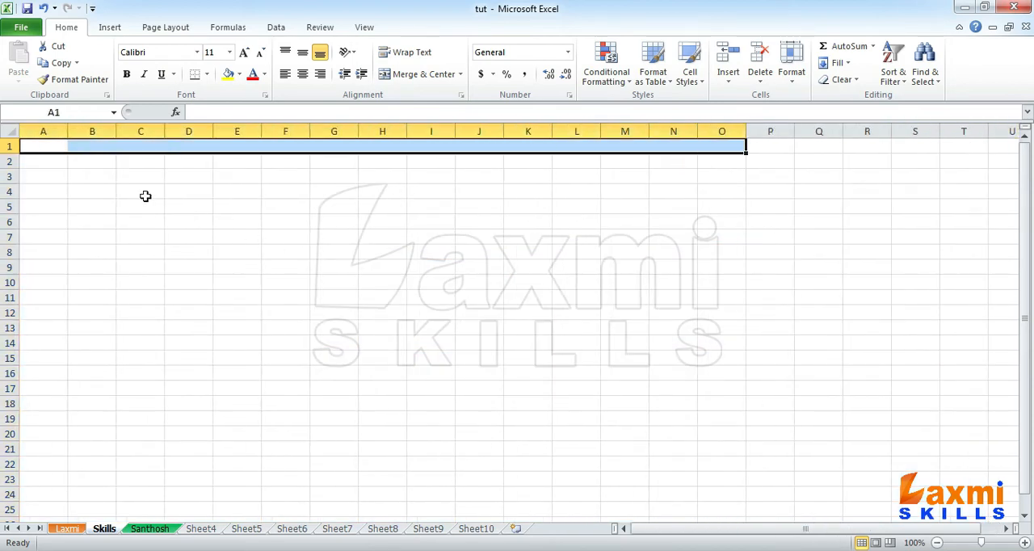
- Select the whole columns A through Q
click(46, 143)
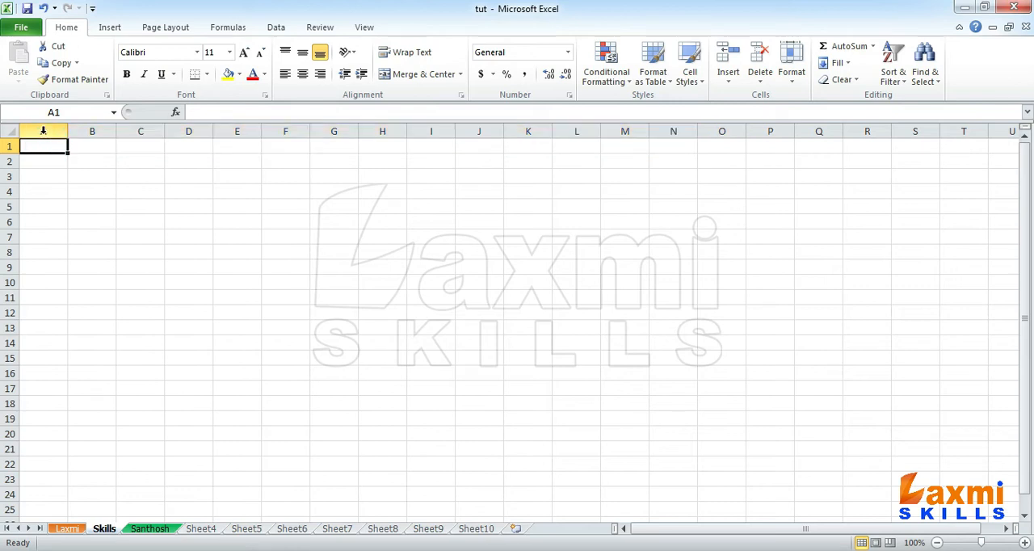
click(42, 130)
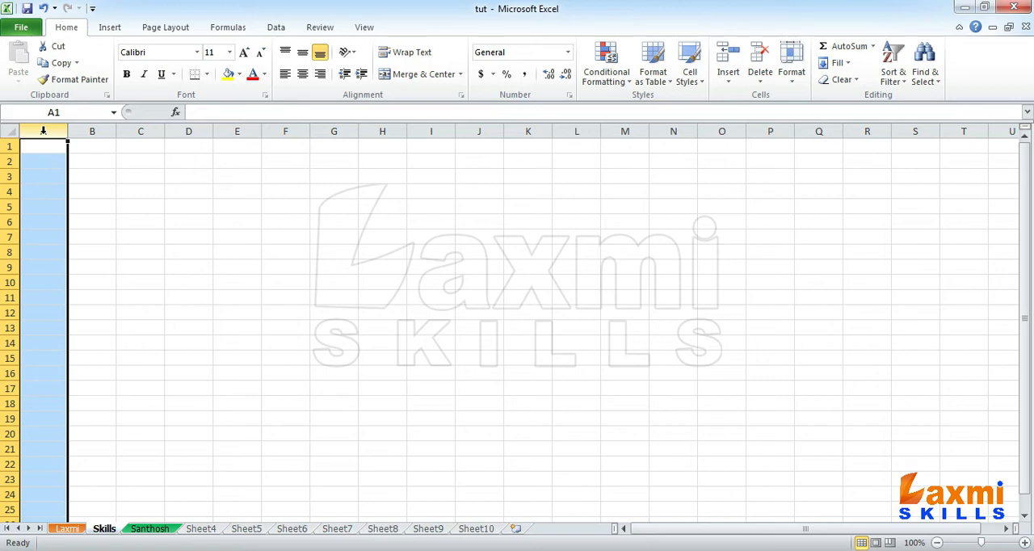
drag(43, 131, 843, 131)
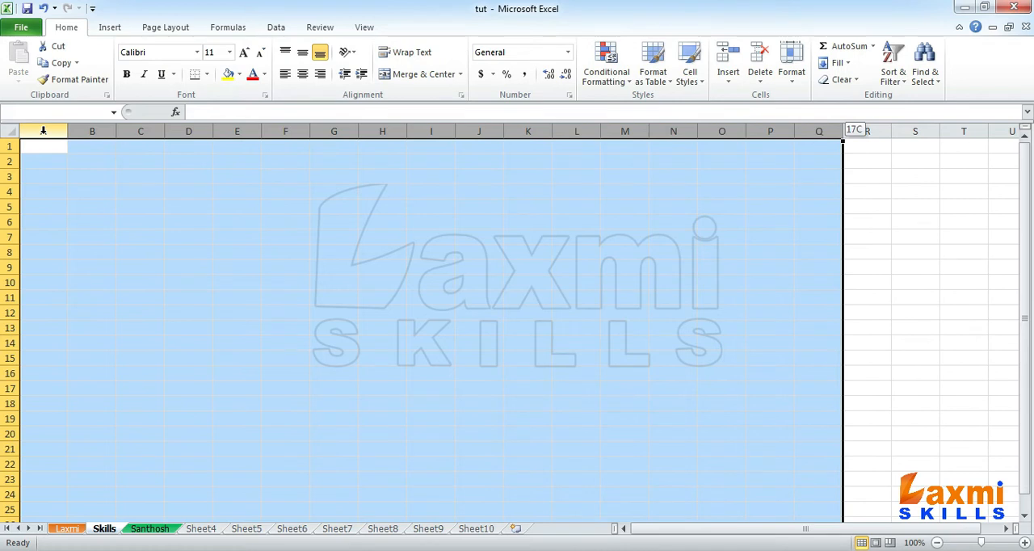
- Extend the whole-column selection from A through AC and narrow all the selected columns to the same small width
drag(843, 131, 987, 130)
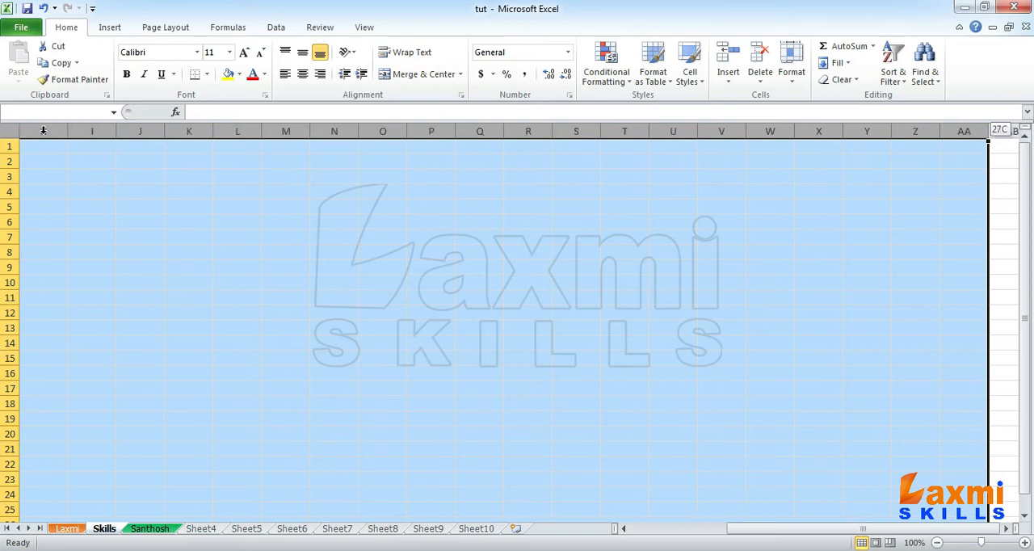
key(shift+Right)
key(shift+Right)
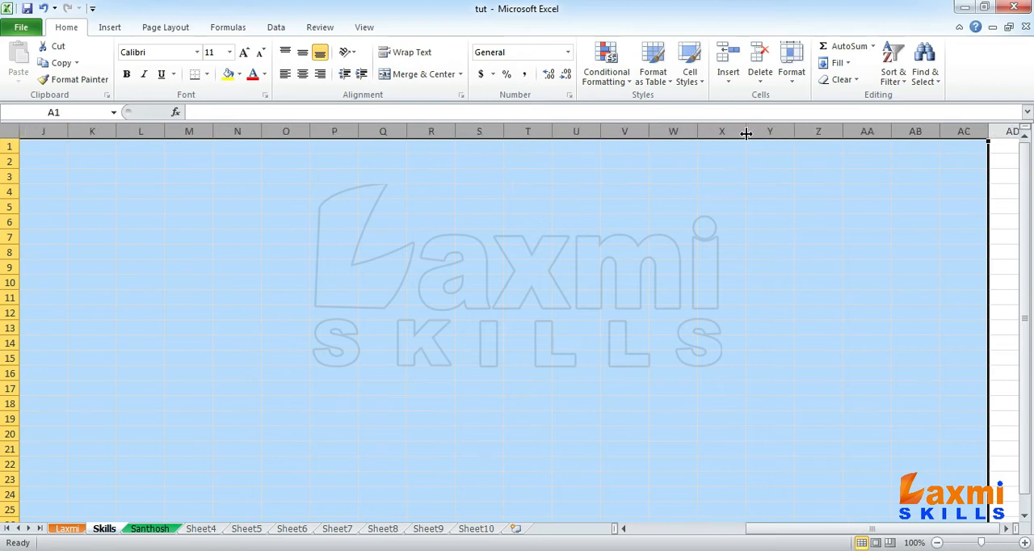
drag(746, 133, 719, 132)
drag(773, 531, 619, 533)
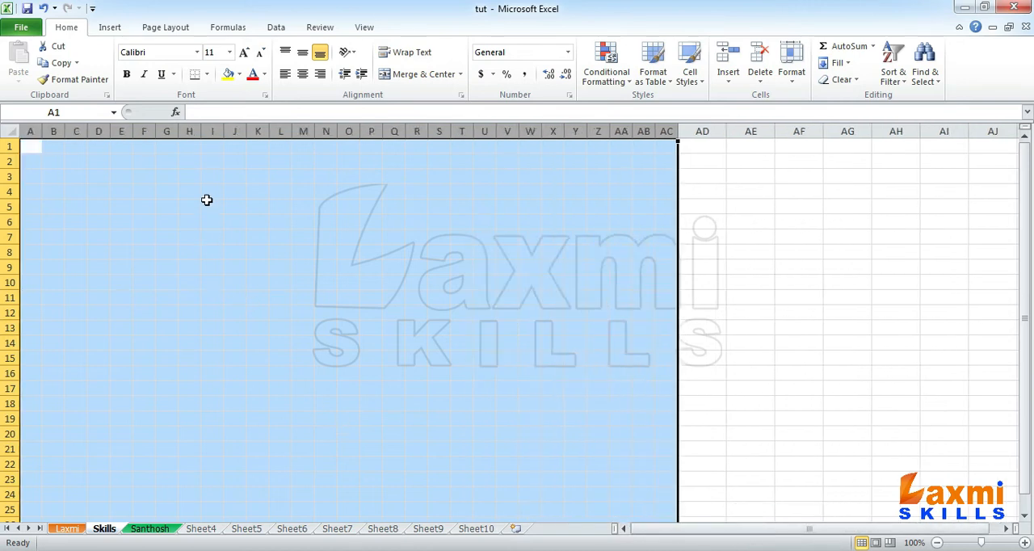
- Center the contents of columns A through AC both horizontally and vertically
click(302, 75)
click(302, 53)
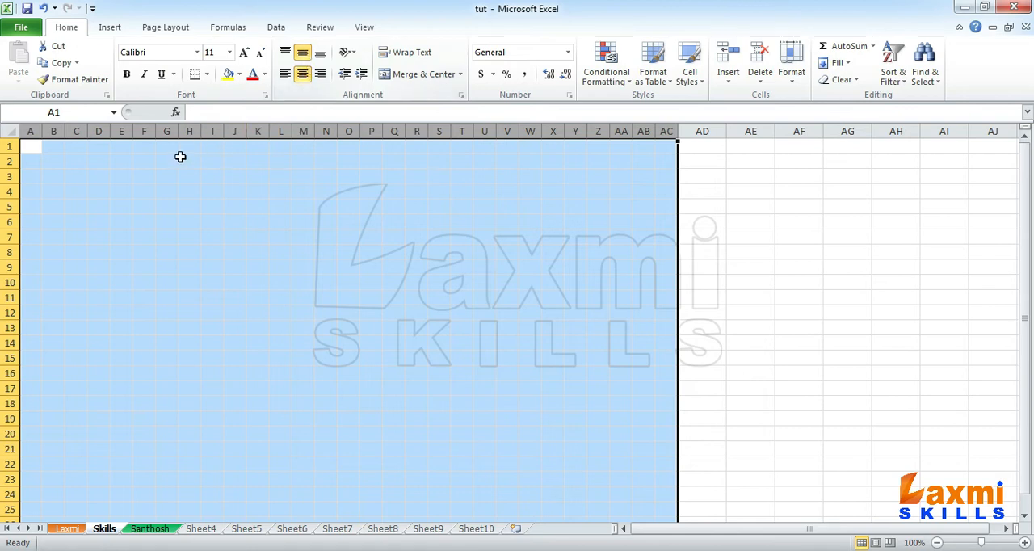
click(183, 159)
- Enter the number 1 in each cell from A1 down to A10
click(24, 147)
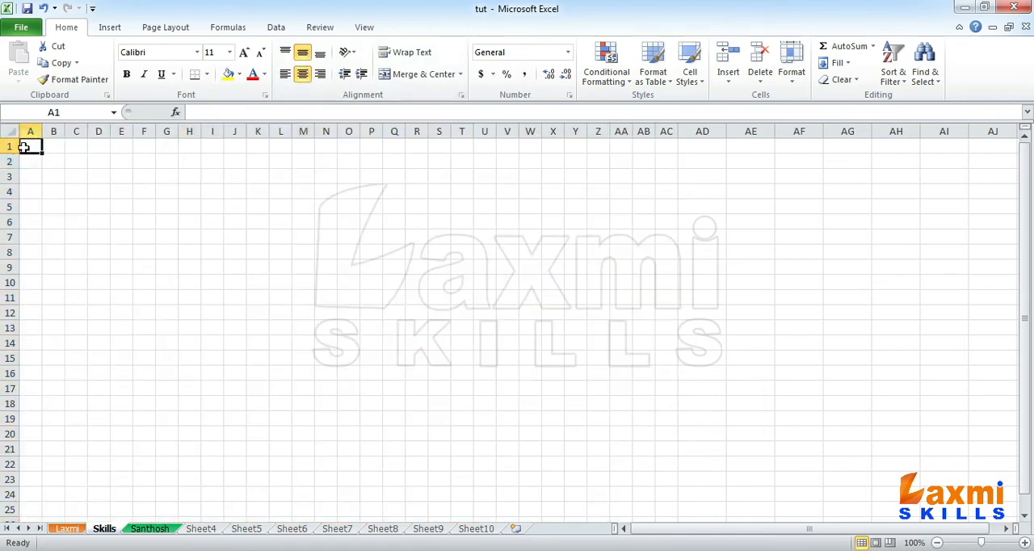
text(1)
key(Return)
text(1 1 1 1 1 1 1 1 1)
- Enter a plus sign in each cell from B1 down to B9
key(Right)
key(Up)
key(Up)
key(Up)
key(Up)
key(Up)
key(Up)
key(Up)
key(Up)
key(Up)
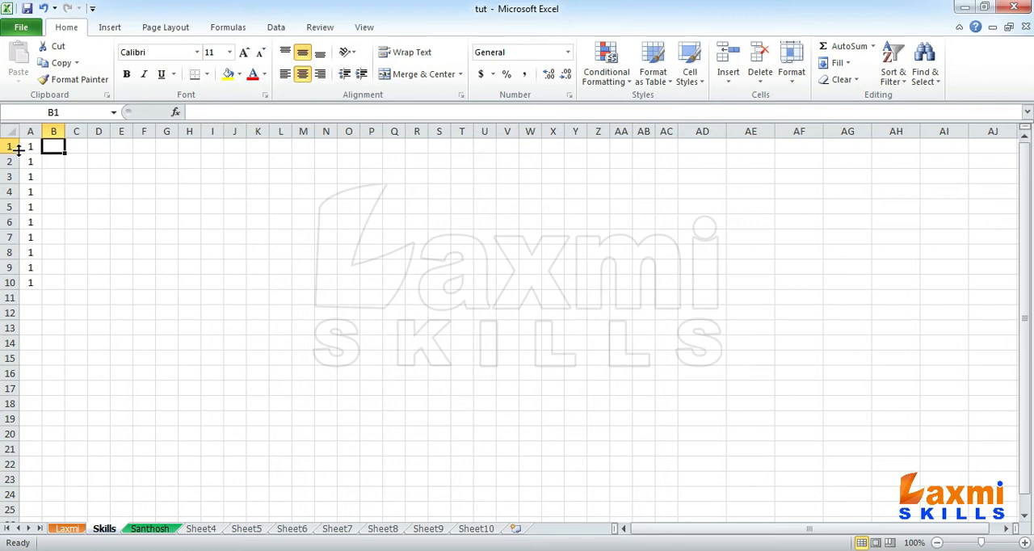
text(+ + + + + + + +)
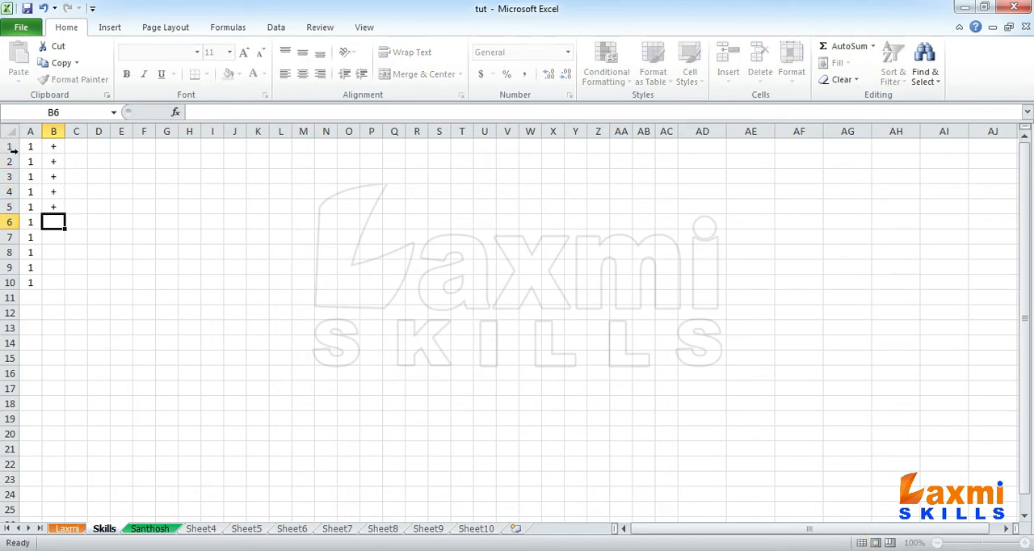
key(Return)
text(+)
key(Return)
text(+)
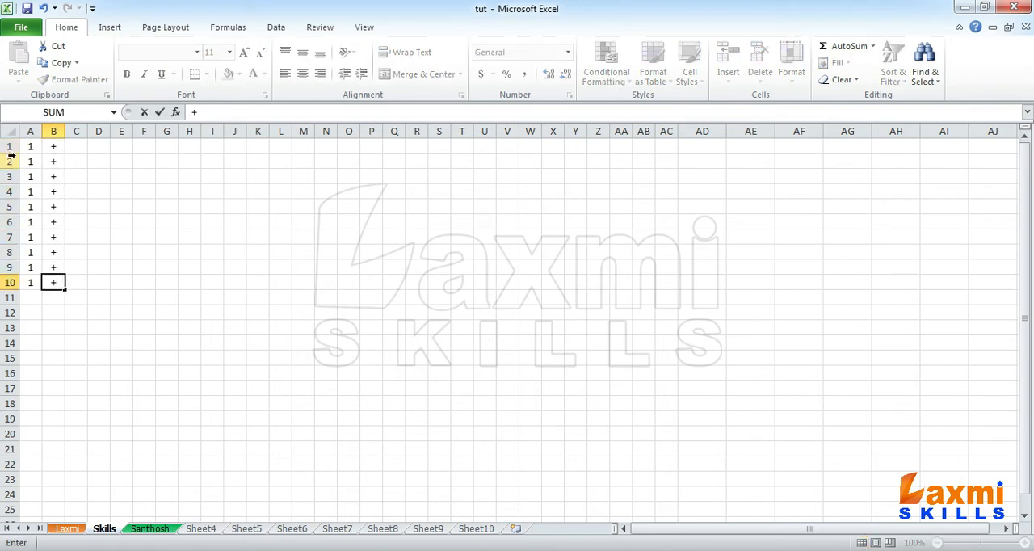
key(Up)
key(Right)
key(Up)
key(Up)
key(Up)
key(Up)
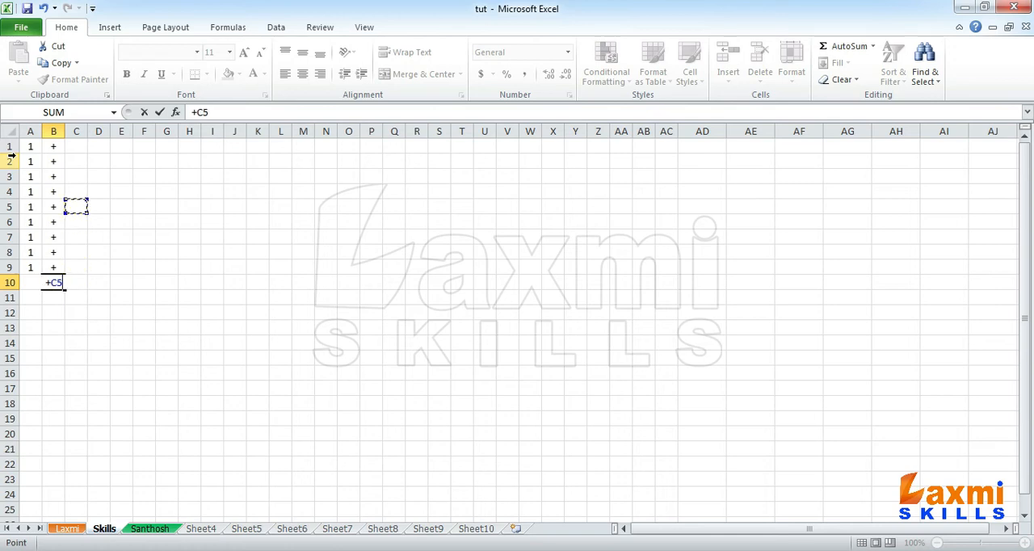
key(Escape)
- Enter a plus sign in cell B10 and go to cell C1
text(+)
key(Return)
key(Right)
key(ctrl+Up)
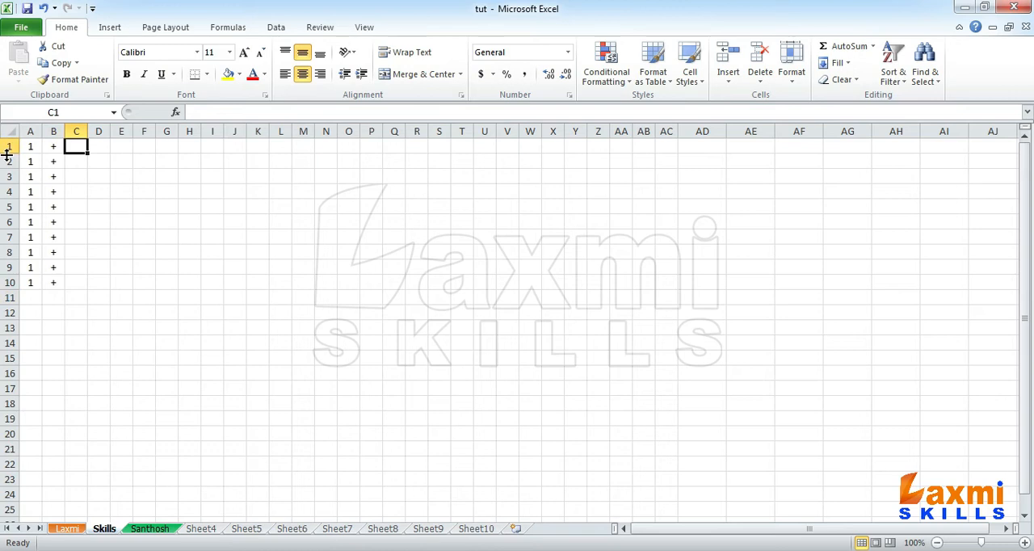
- Enter the numbers 1 to 10 in order down cells C1 through C10
text(12)
key(BackSpace)
key(Return)
text(2)
key(Return)
text(3)
key(Return)
text(4)
key(Return)
text(5)
key(Return)
text(6)
key(Return)
text(7)
key(Return)
text(8)
key(Return)
text(9)
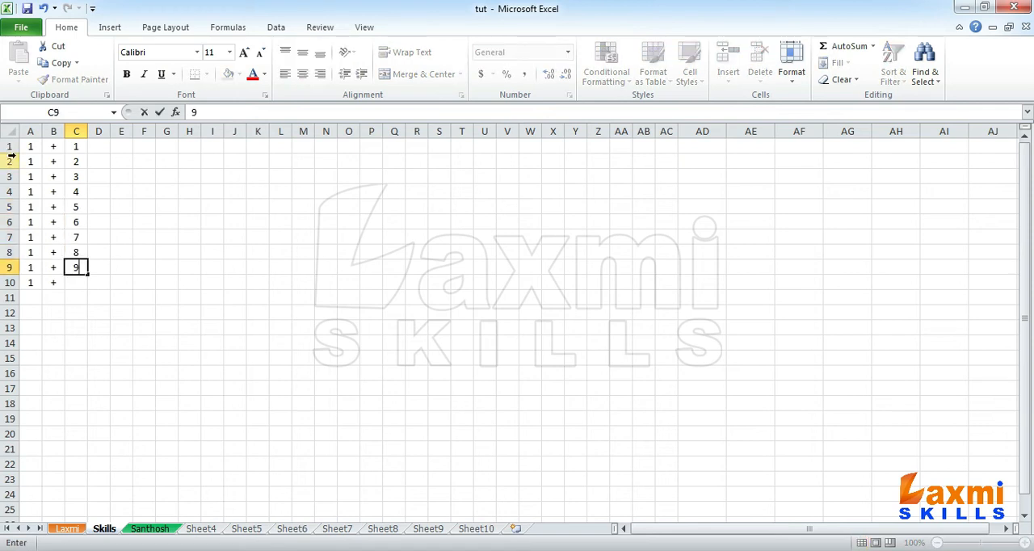
key(Return)
text(10)
key(Tab)
- Enter an equals sign in each cell from D1 down to D10
key(Up)
key(ctrl+Up)
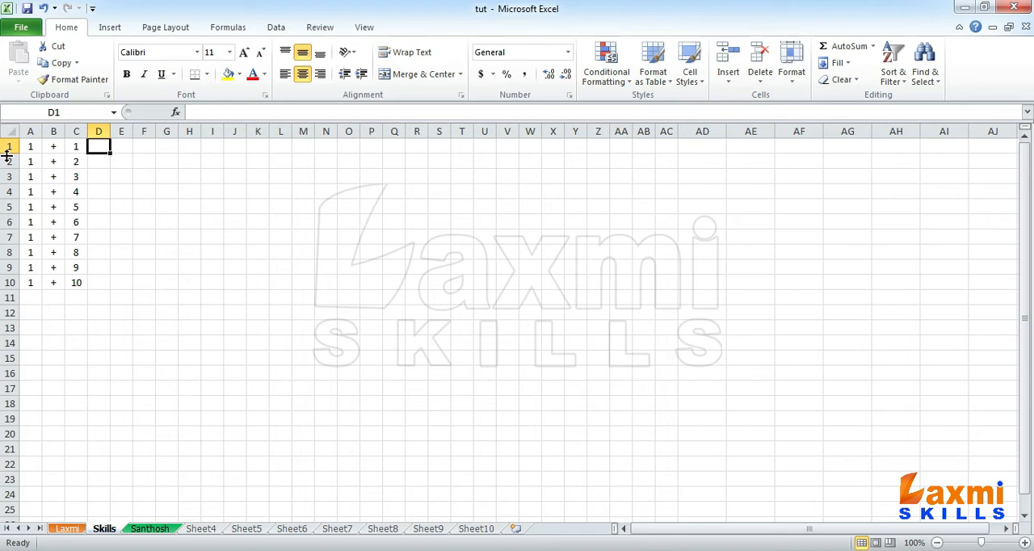
text(= = = = = =)
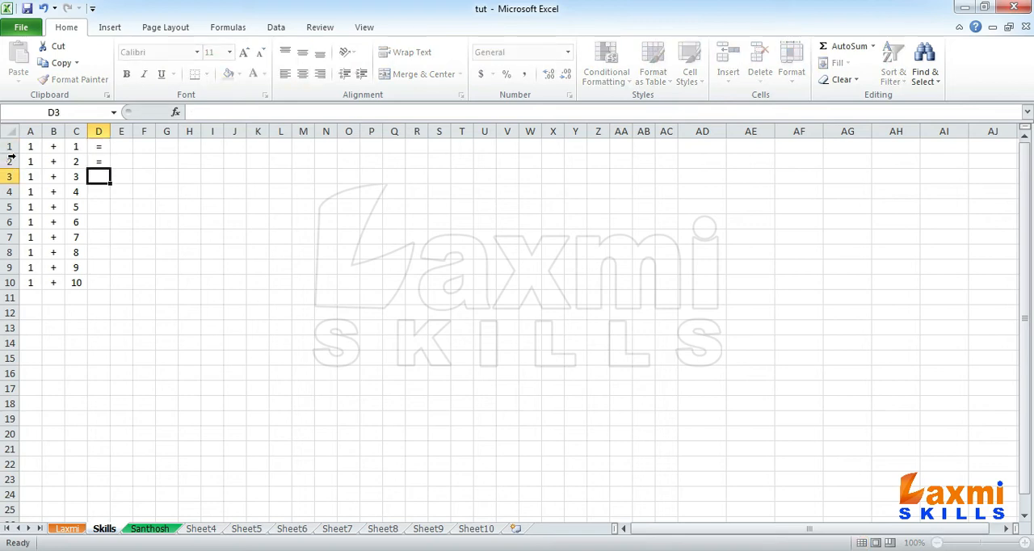
key(Return)
text(=)
key(Return)
text(=)
key(Return)
text(=)
key(Return)
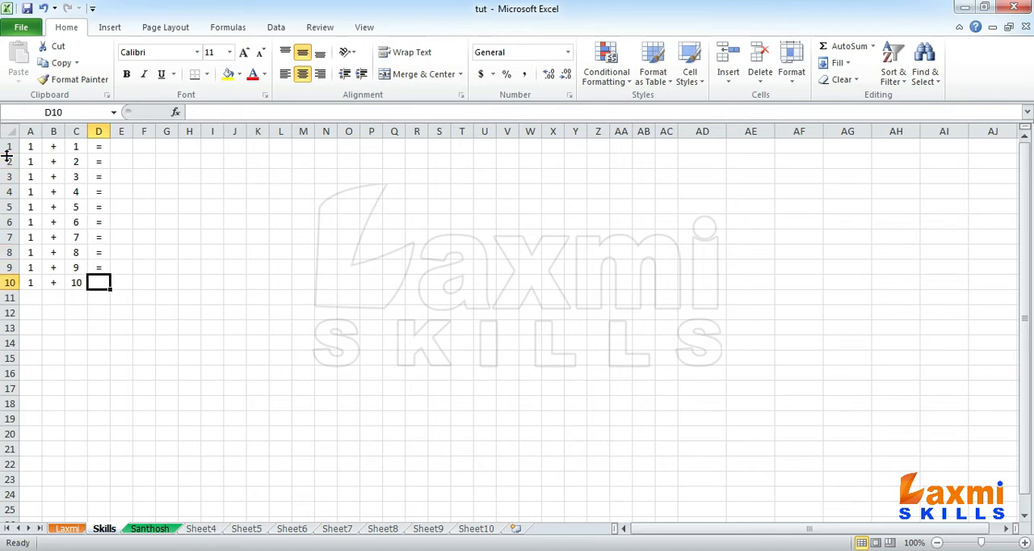
text(=)
key(Return)
- Enter the formula =A1+C1 in cell E1, picking A1 and C1 as the references
key(Right)
key(Up)
key(Up)
key(Up)
key(Up)
key(Up)
key(Up)
key(Up)
key(Up)
key(Up)
key(Up)
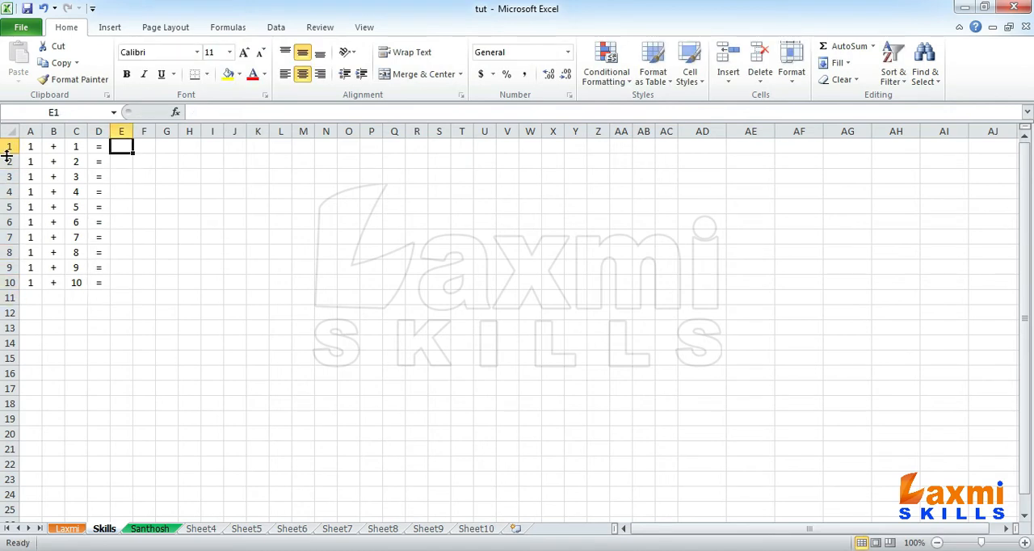
click(28, 147)
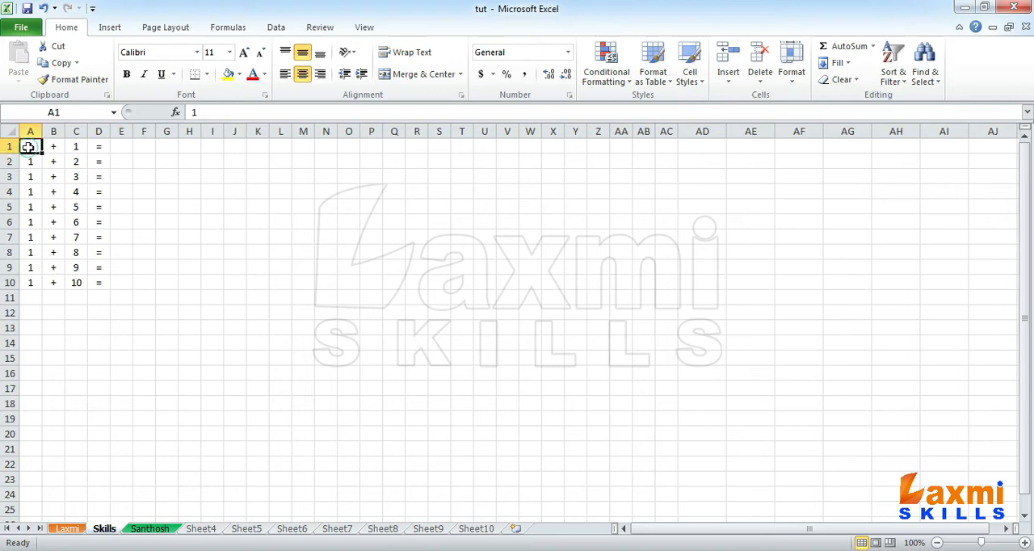
click(79, 147)
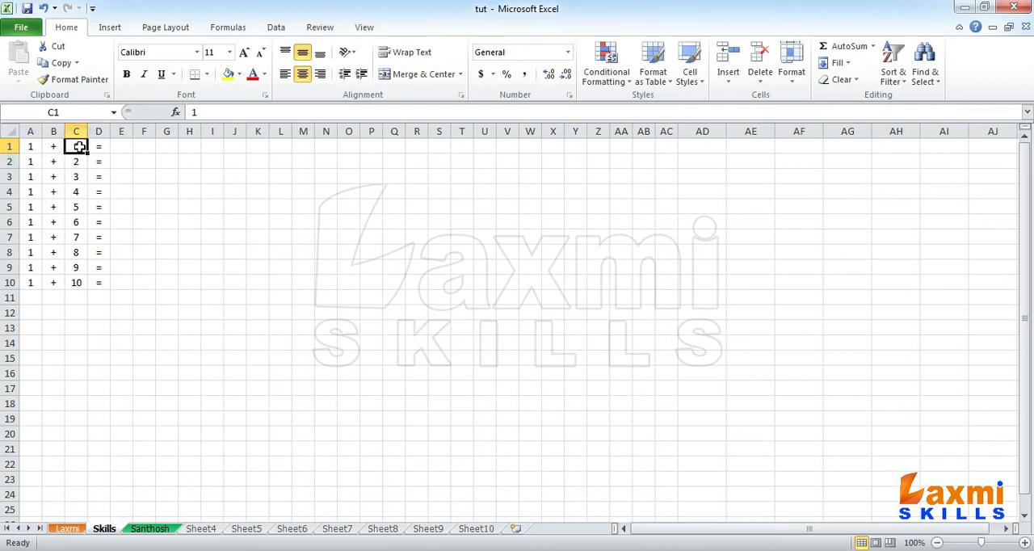
click(121, 149)
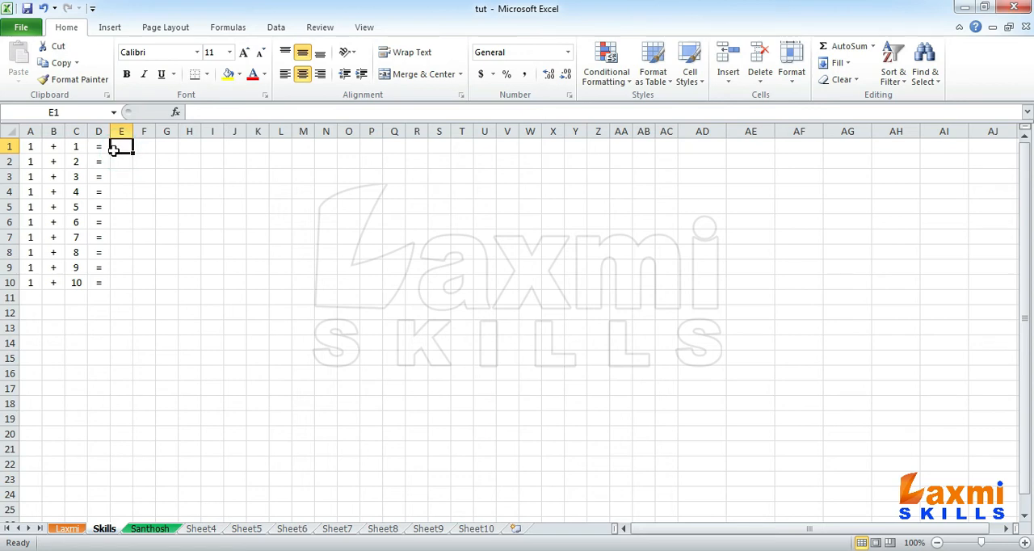
text(=)
click(31, 150)
text(+)
click(75, 146)
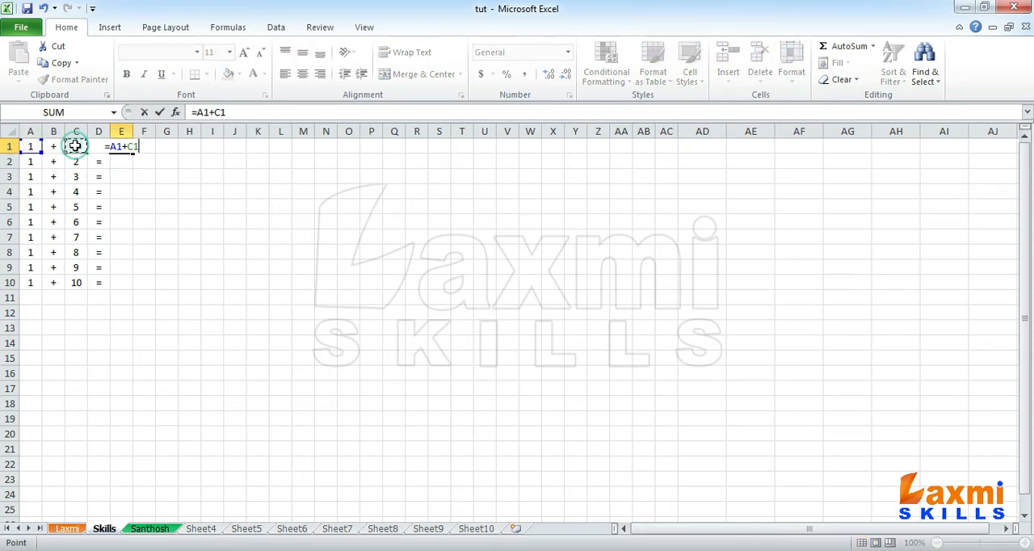
key(Return)
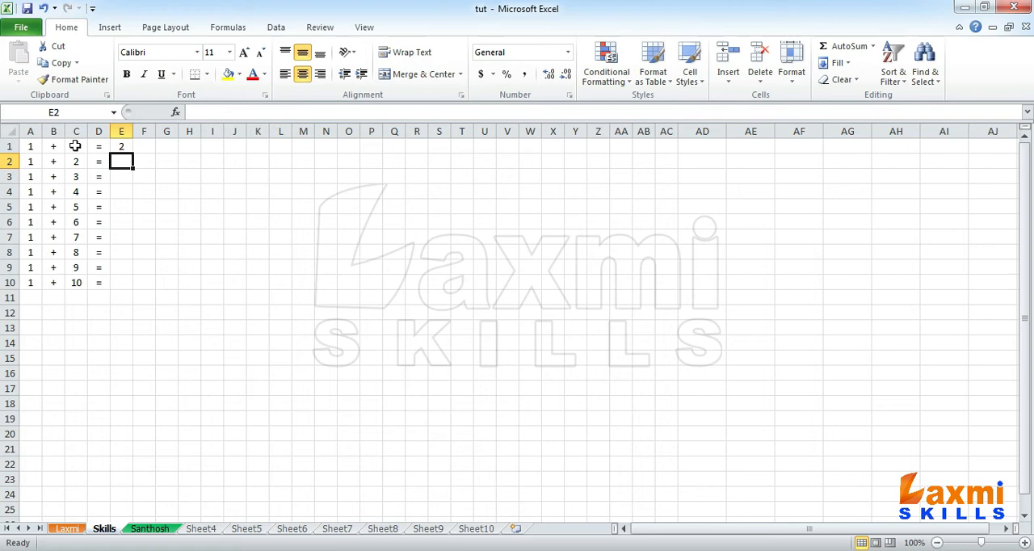
- Copy the formula from E1 into cells E2 through E10
click(123, 149)
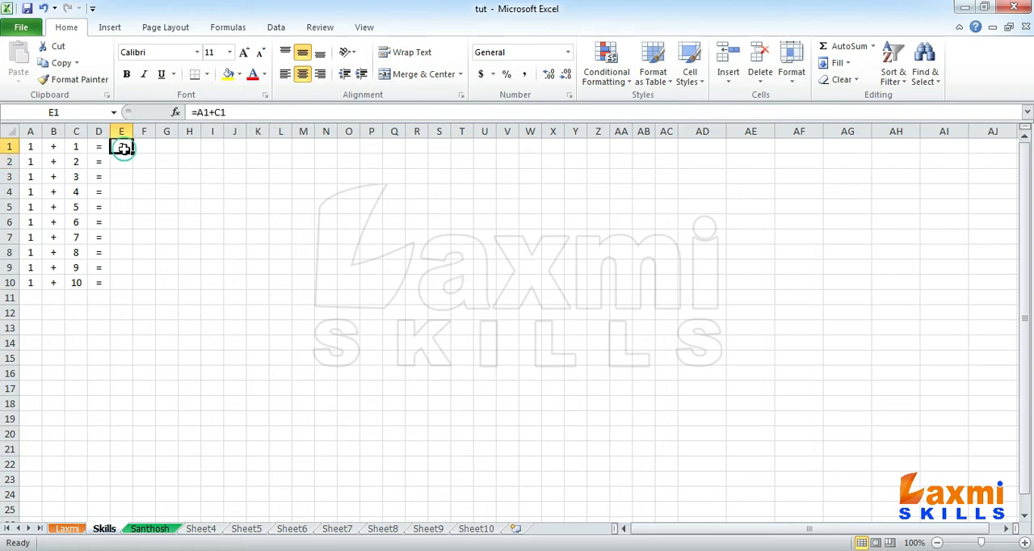
key(ctrl+c)
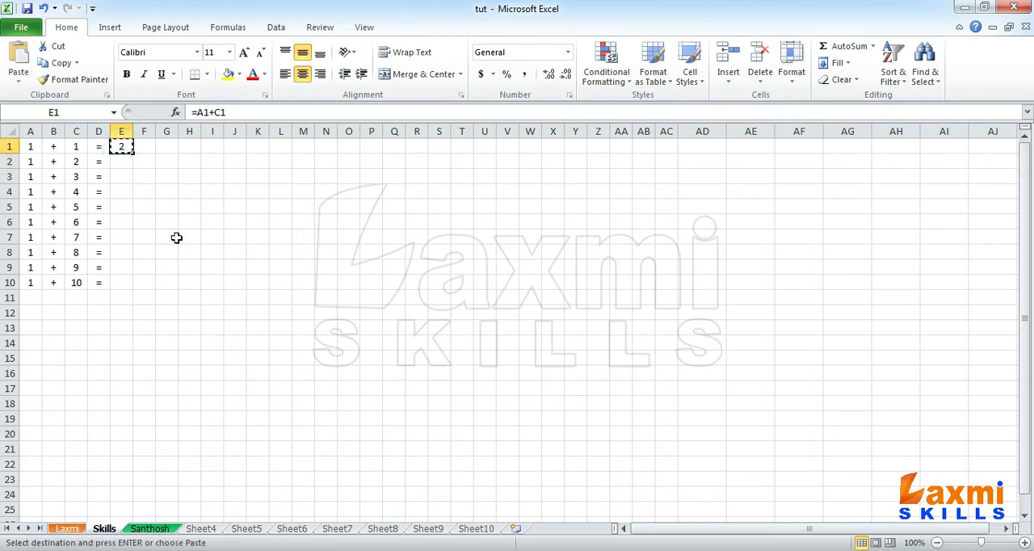
drag(116, 162, 122, 283)
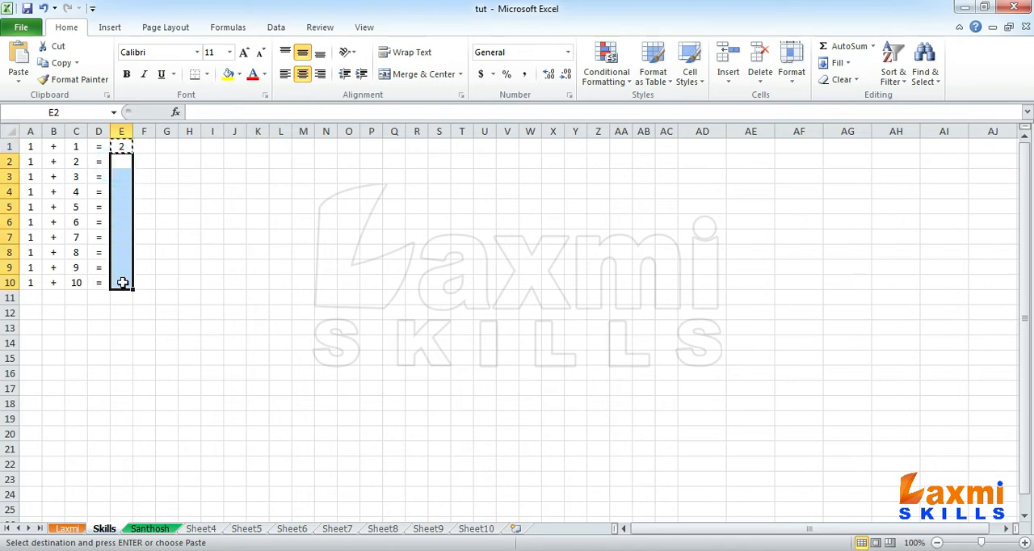
key(ctrl+v)
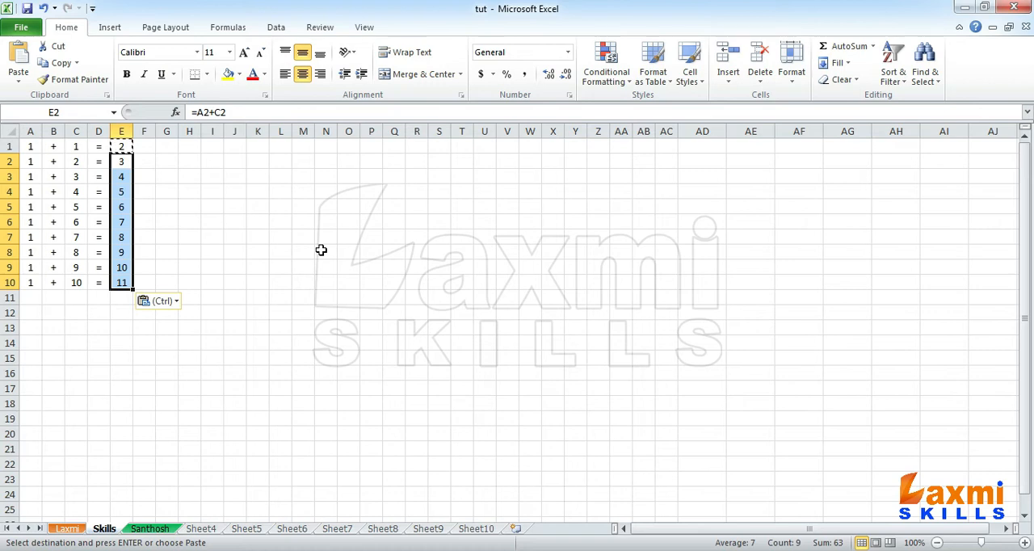
key(Escape)
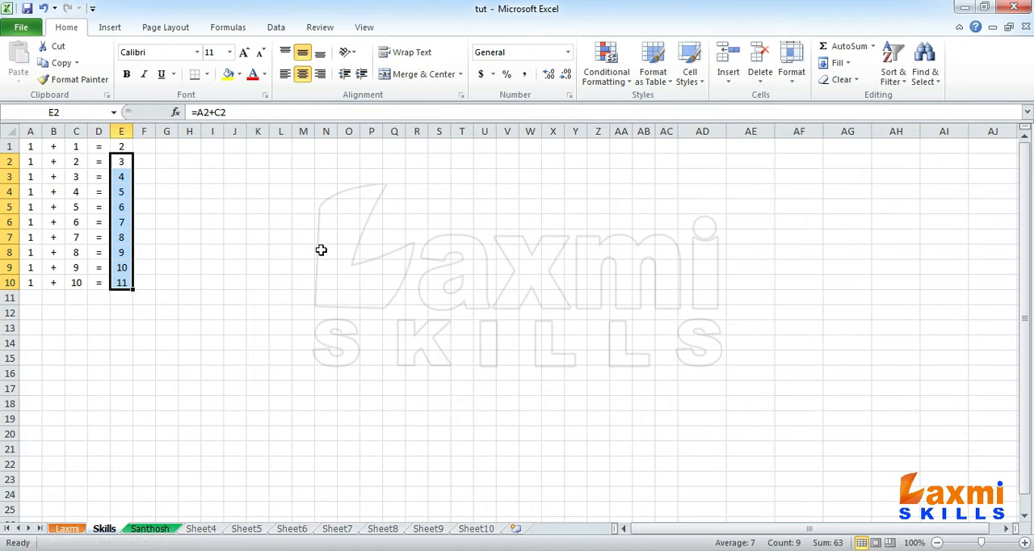
- Replace the values in C1 through C10 with the numbers 0 to 9 in order
click(76, 146)
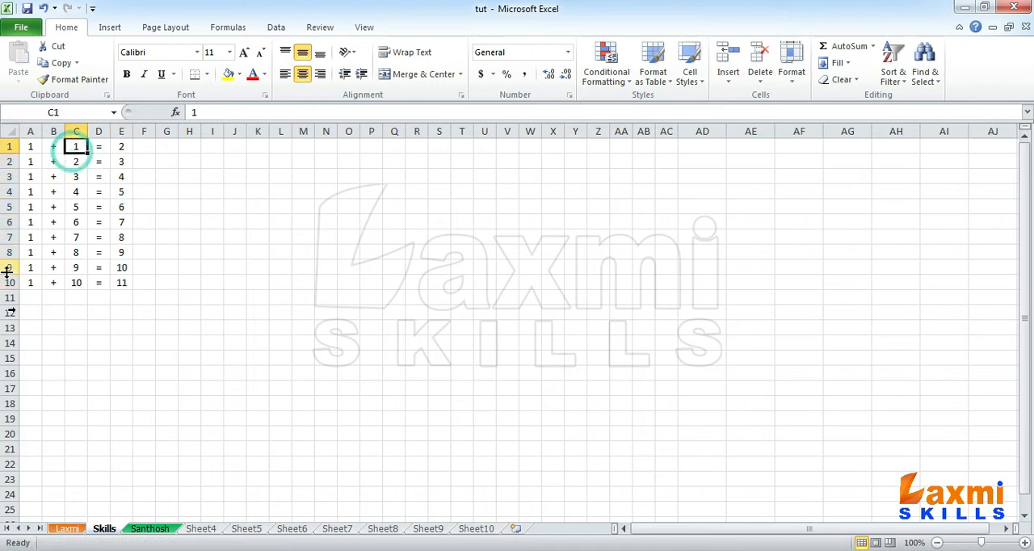
text(0 1 2 3 4 5)
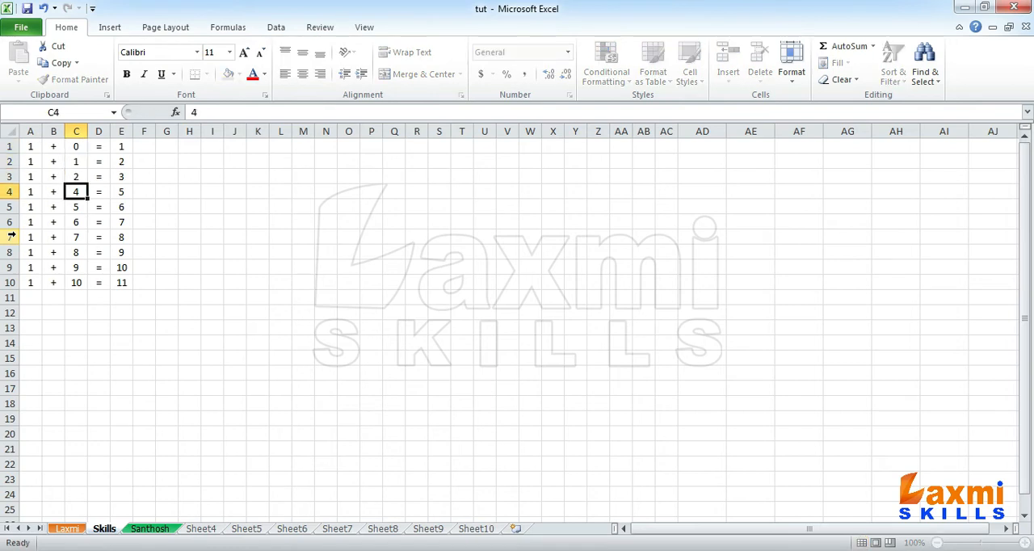
key(Return)
text(6)
key(Return)
text(7)
key(Return)
text(8)
key(Return)
text(9)
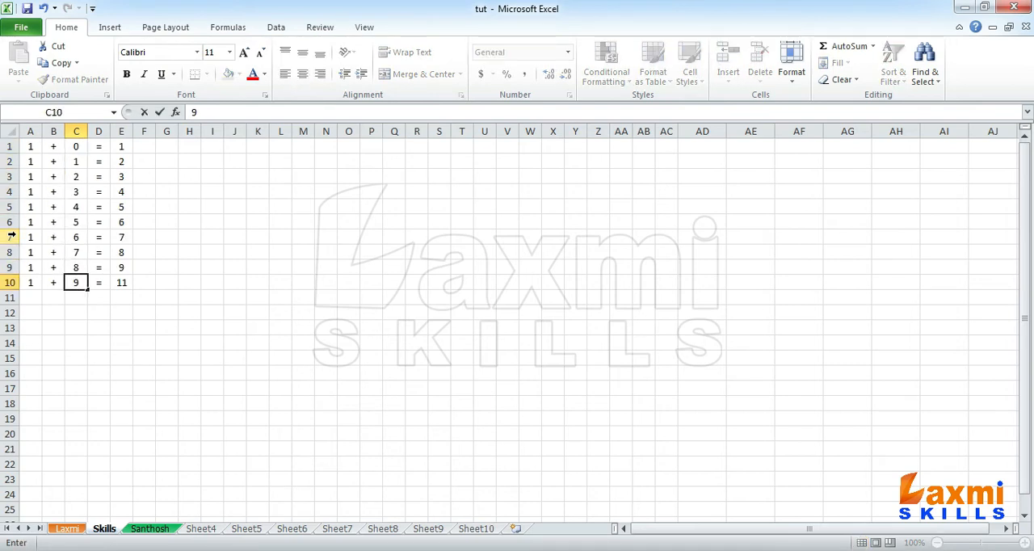
key(Return)
- Apply All Borders to the range A1:E10
drag(31, 146, 123, 270)
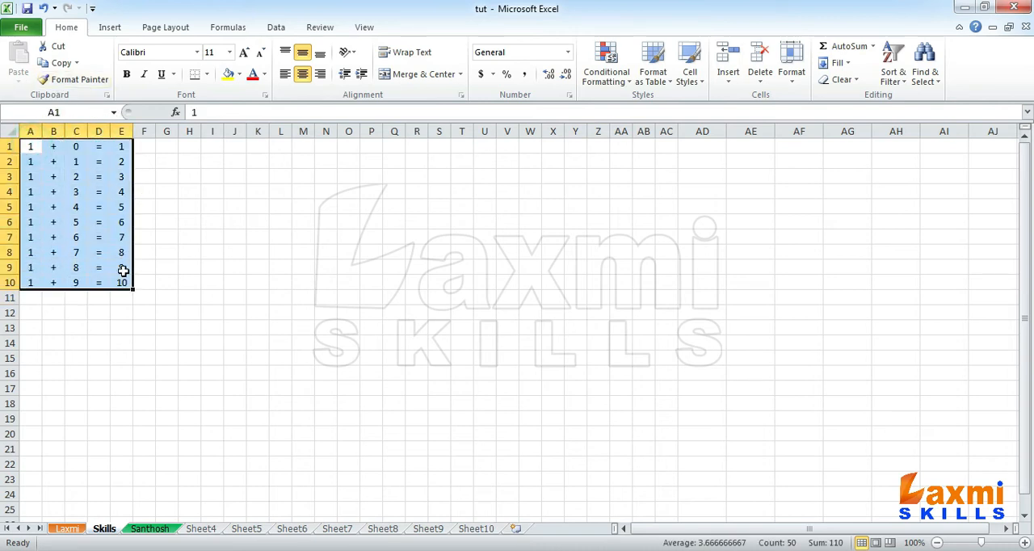
click(208, 75)
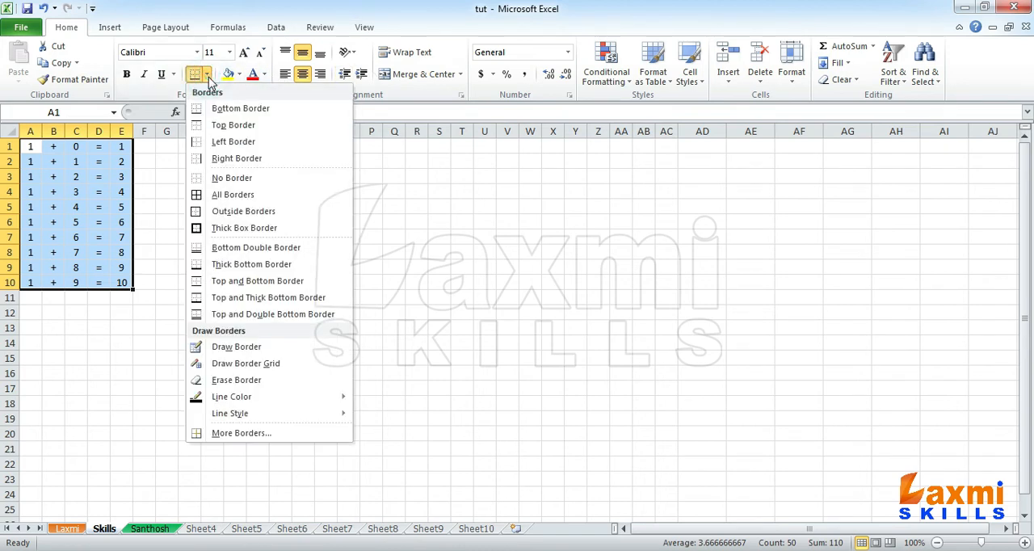
click(222, 198)
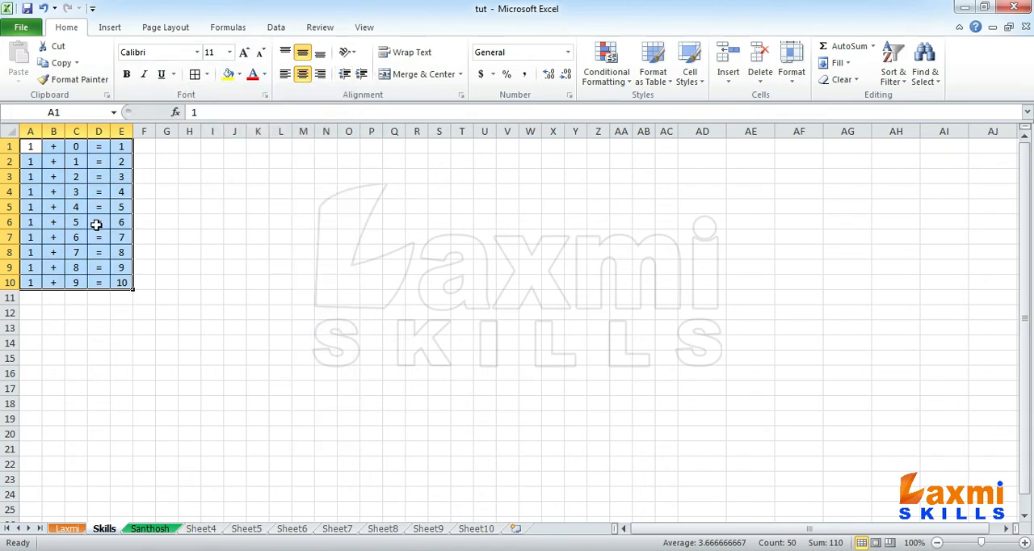
click(101, 223)
- Examine how the cell references change in the formulas down column E, from E1 to E10
click(54, 147)
click(123, 146)
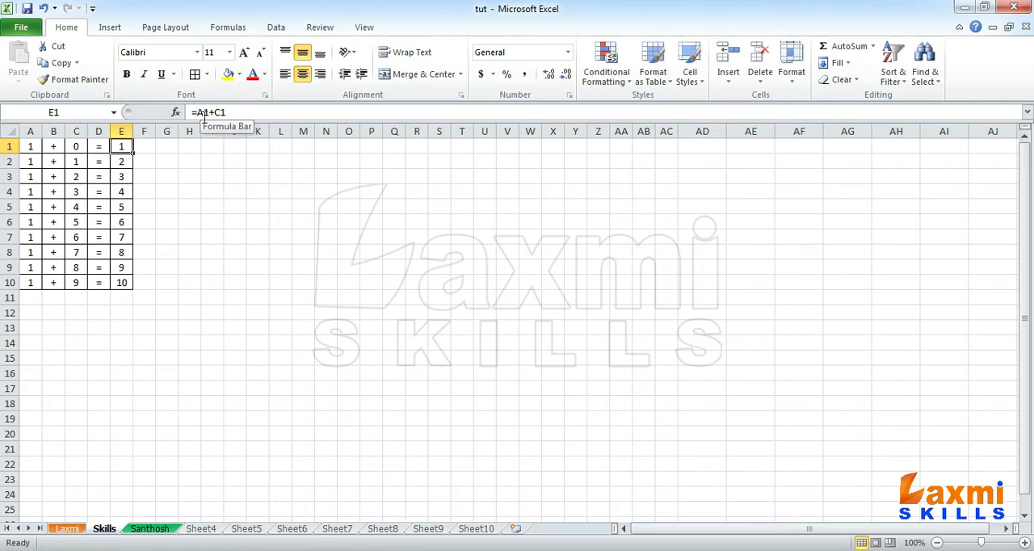
key(Down)
key(Down)
key(Down)
key(Down)
key(Down)
key(Down)
key(Down)
key(Down)
key(Down)
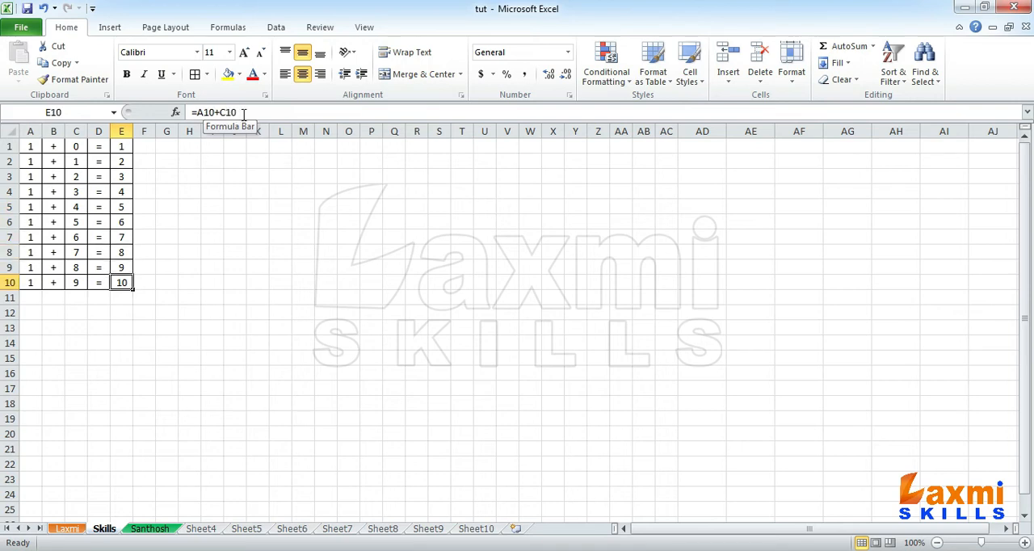
click(121, 146)
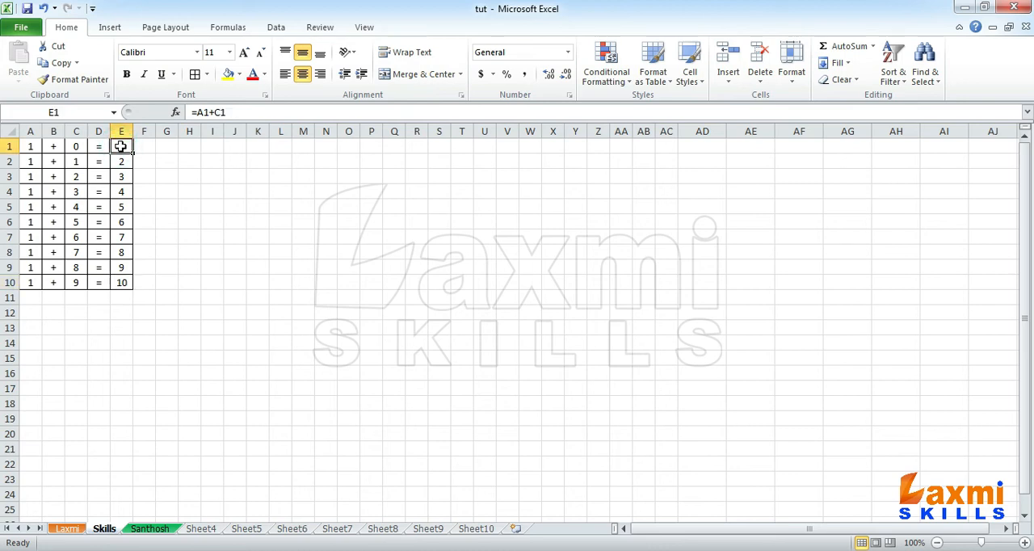
click(121, 164)
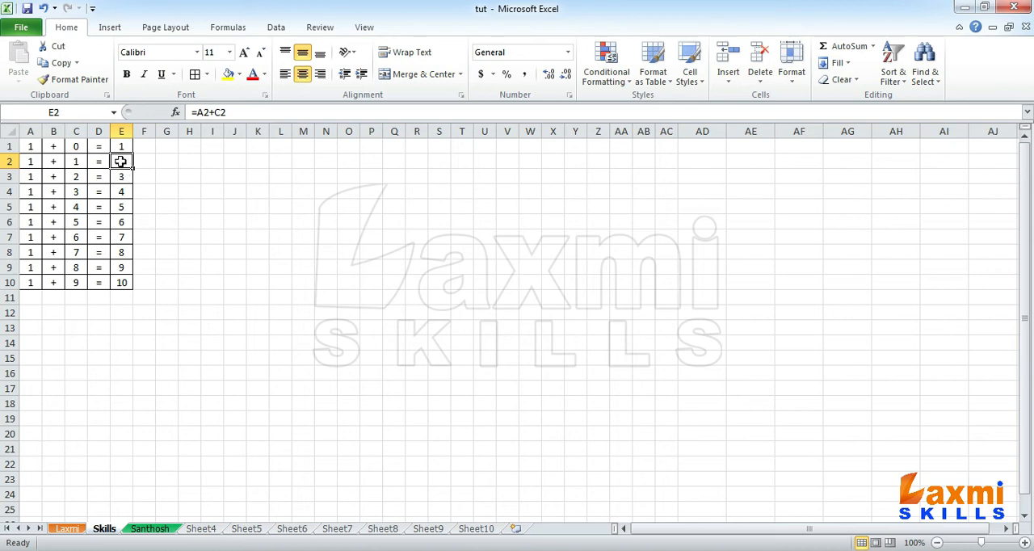
- Check the cell references in the sum formulas of E3, E4 and E10
click(121, 176)
click(120, 190)
click(123, 283)
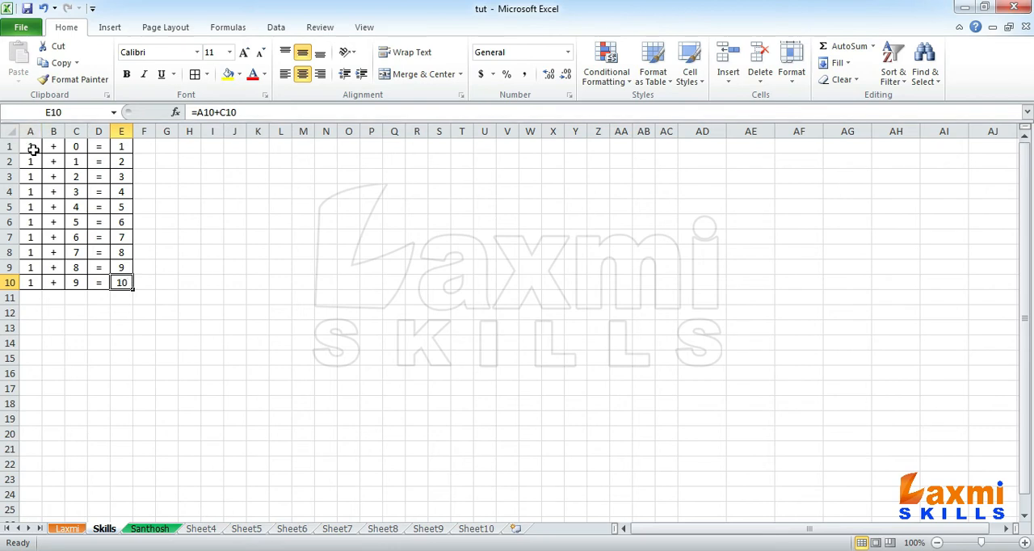
- Copy the addition table in A1:E10 to four more places starting at G1, M1, S1 and Y1
drag(33, 149, 126, 277)
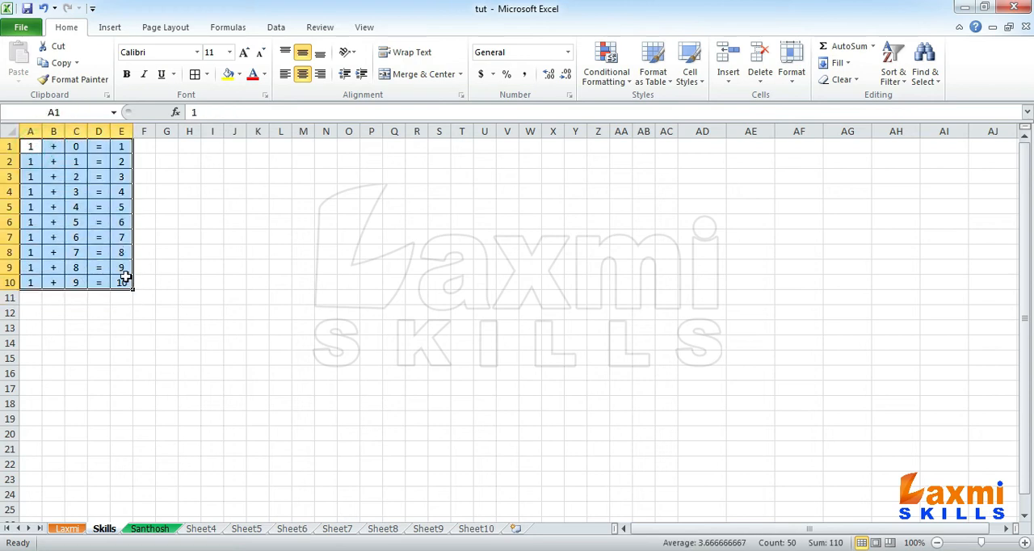
key(ctrl+c)
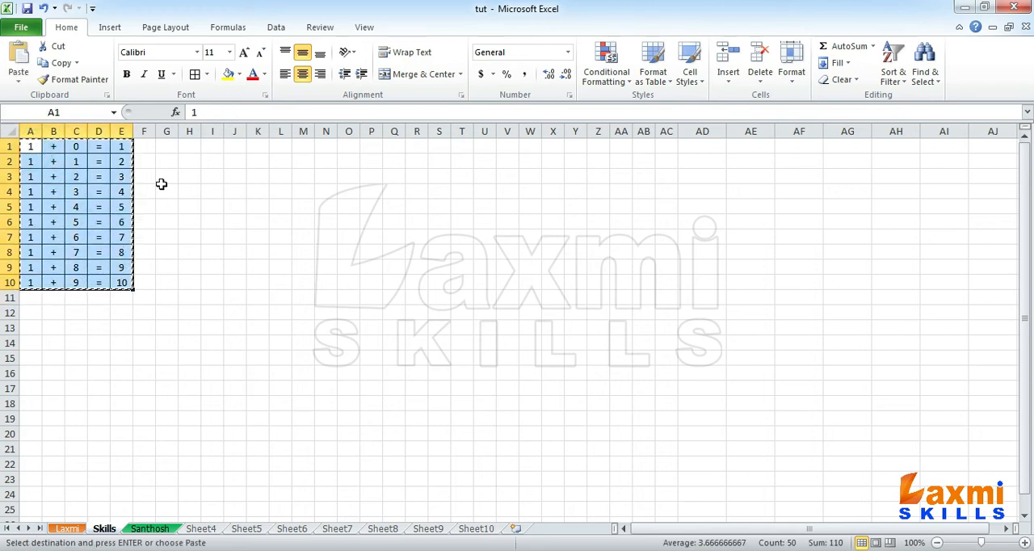
click(158, 148)
key(ctrl+v)
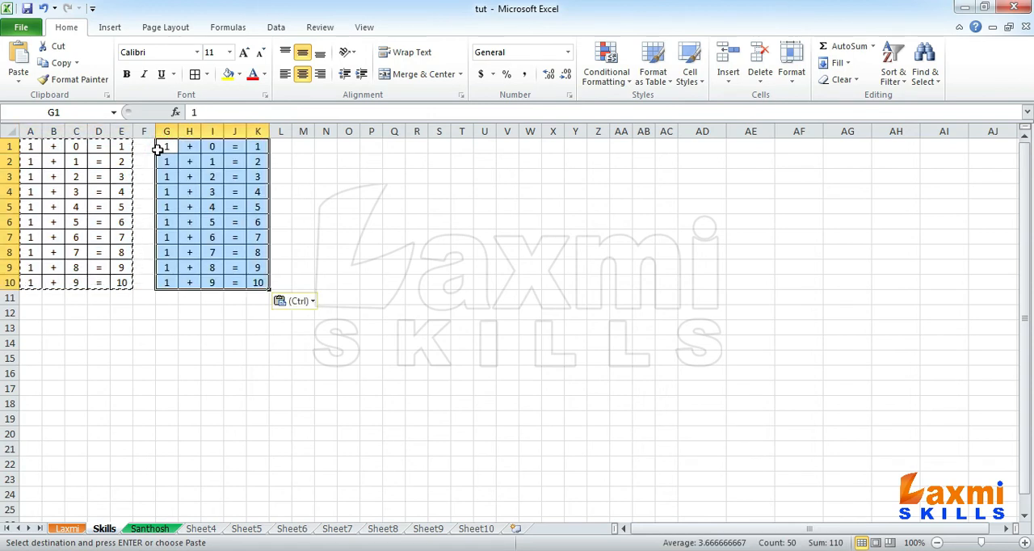
click(301, 149)
key(ctrl+v)
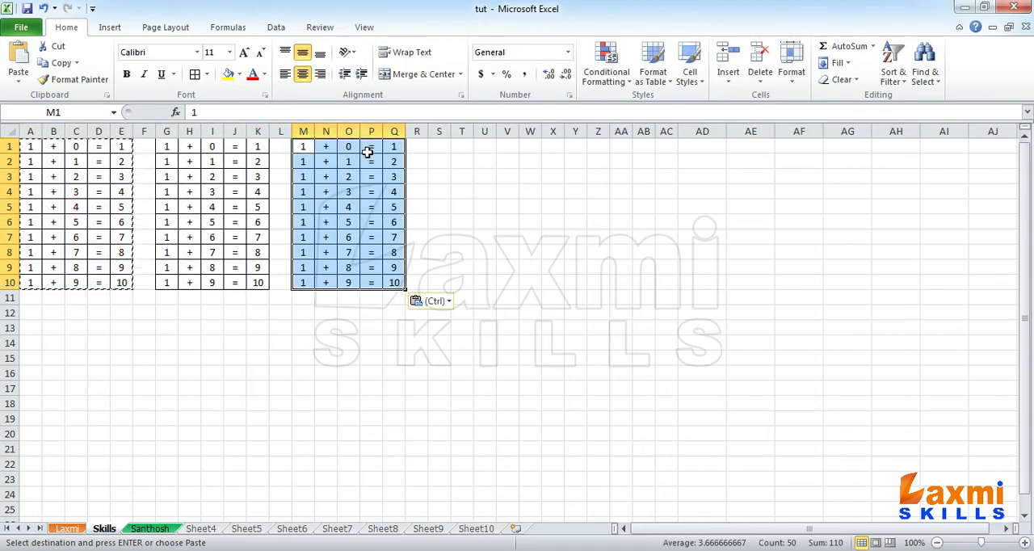
click(438, 145)
key(ctrl+v)
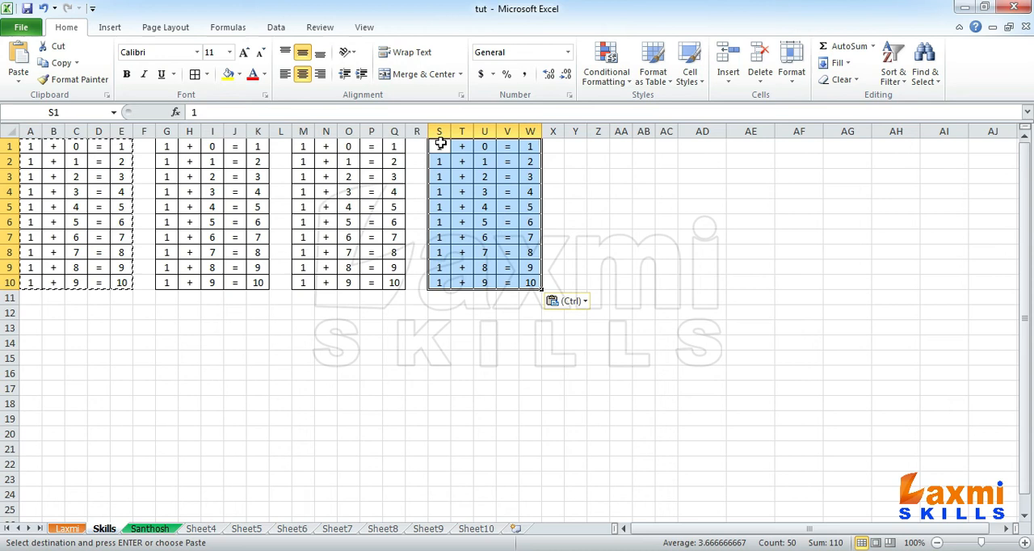
click(577, 146)
key(Return)
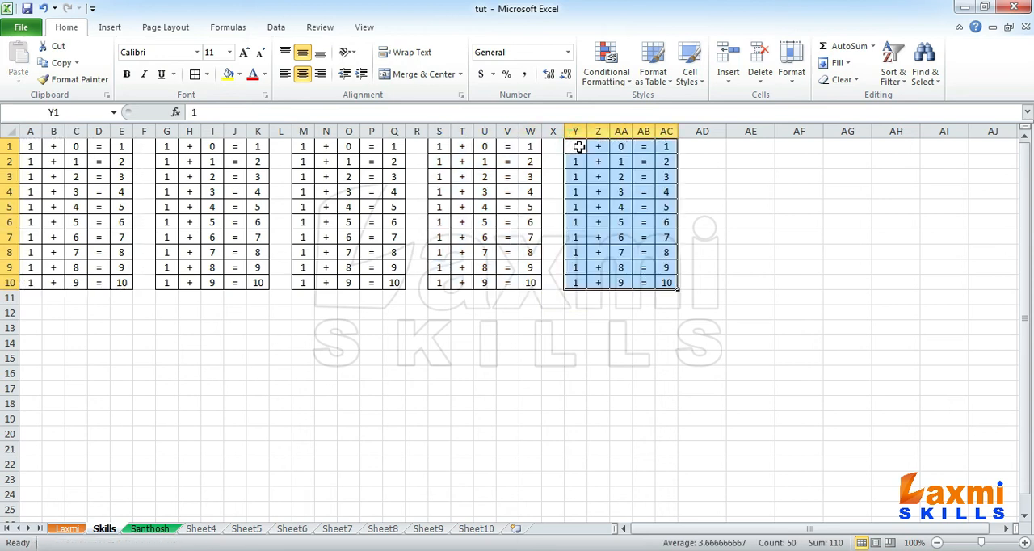
- Replace the first addends of the second table, G1 through G10, with 2
click(164, 147)
text(2)
key(Return)
key(Up)
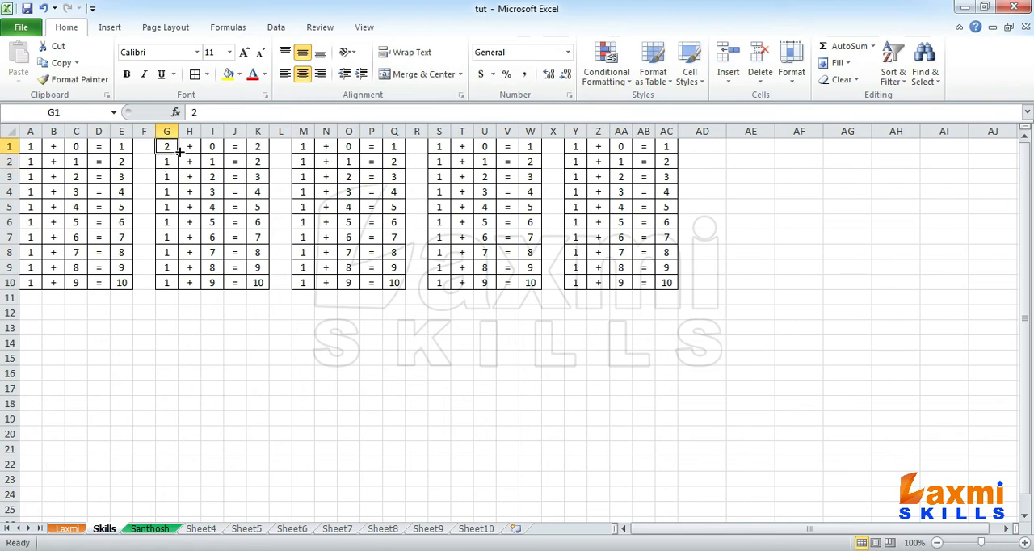
drag(178, 152, 177, 288)
- Replace the first addends of the third table, M1 through M10, with 3
click(299, 147)
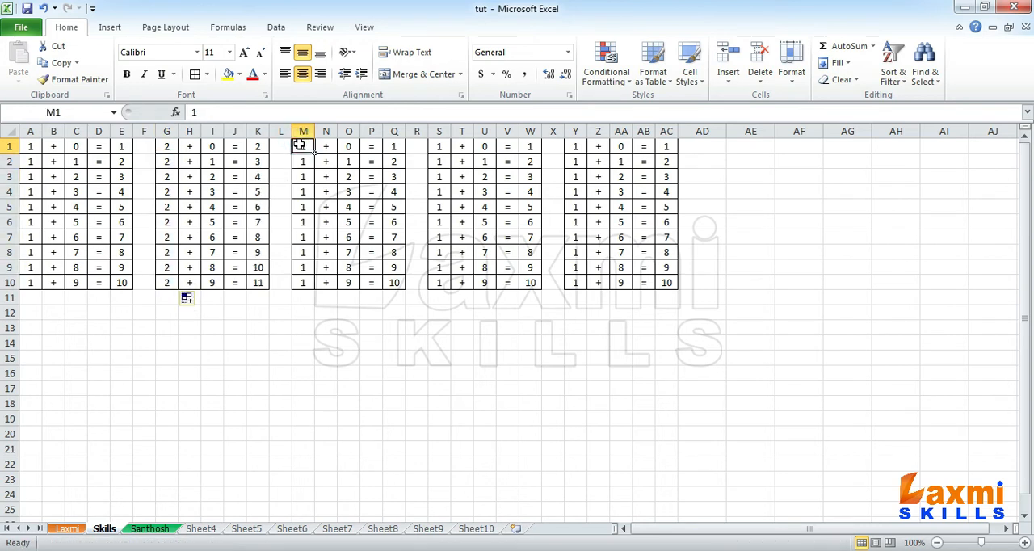
text(3)
drag(314, 154, 318, 275)
drag(316, 288, 315, 289)
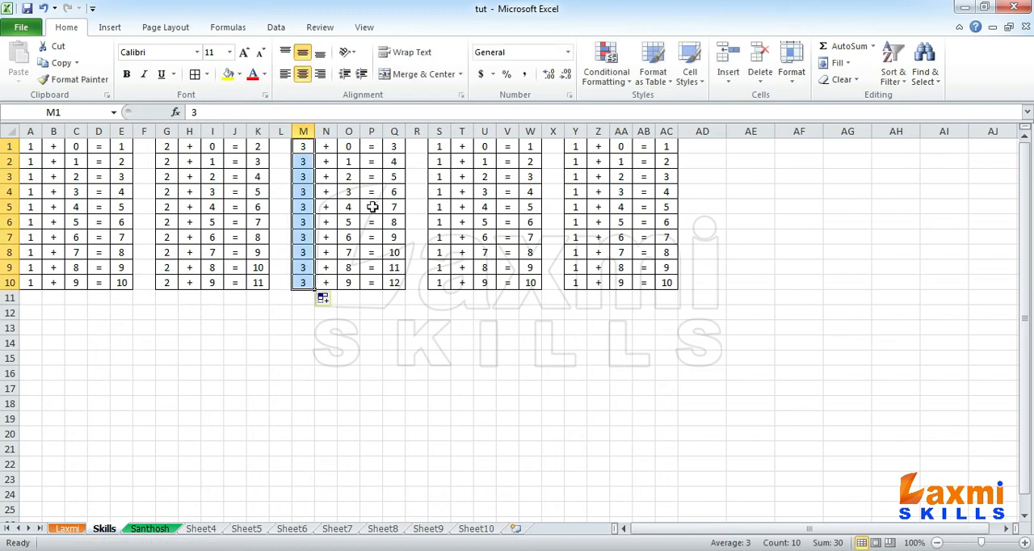
- Replace the first addends of the fourth table, S1 through S10, with 4
click(439, 146)
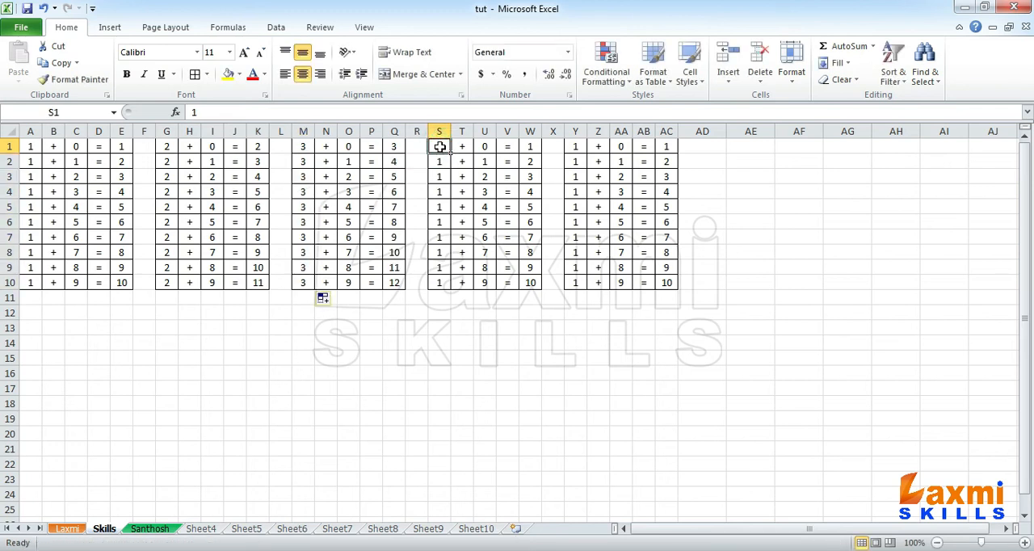
text(4)
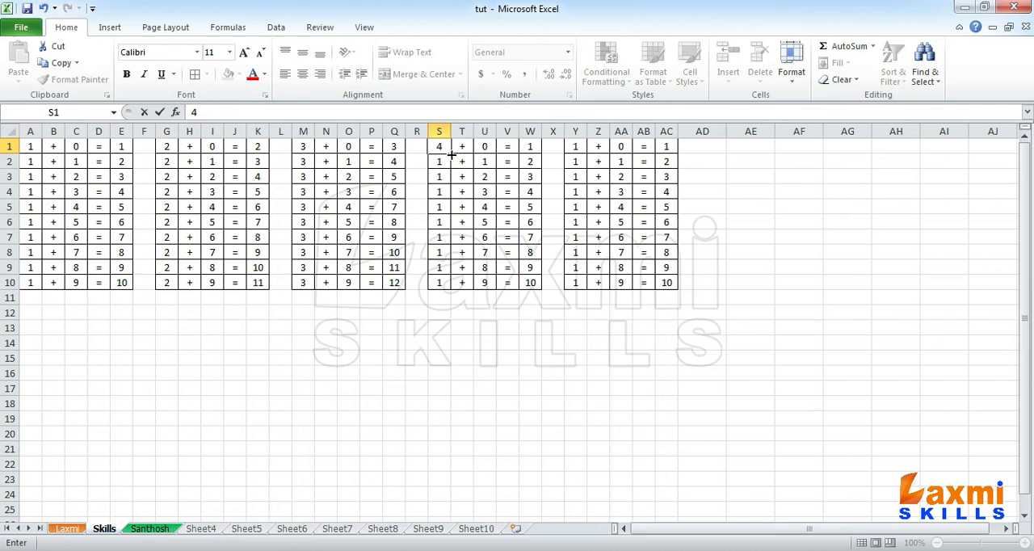
key(ctrl+Return)
drag(450, 153, 457, 287)
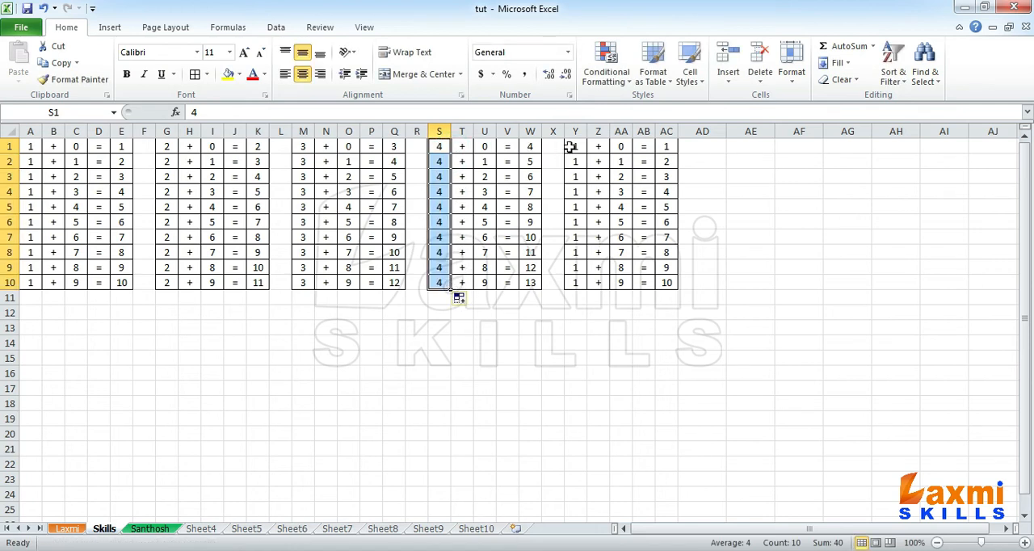
- Replace the first addends of the fifth table, Y1 through Y10, with 5
click(571, 146)
text(5)
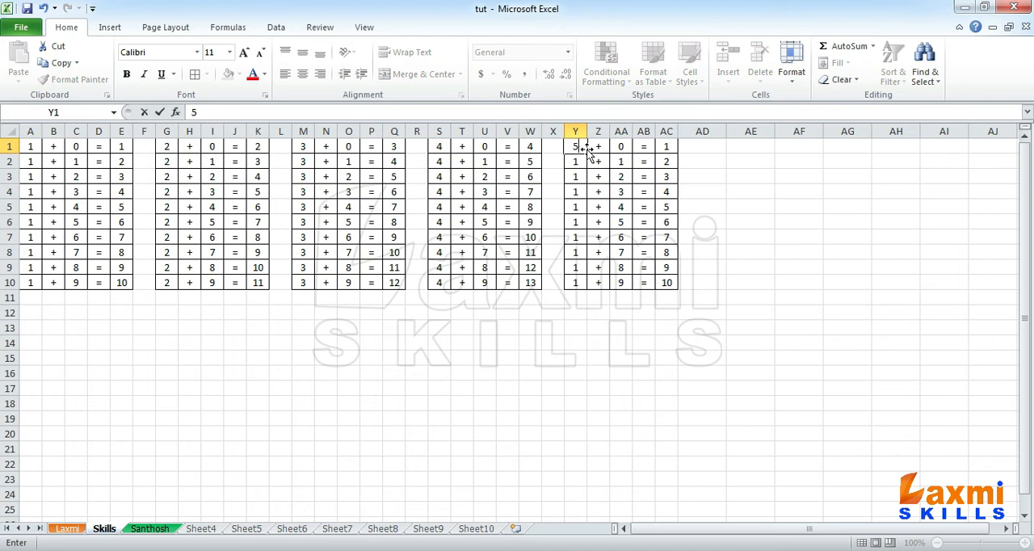
key(ctrl+Return)
drag(588, 152, 598, 282)
click(601, 257)
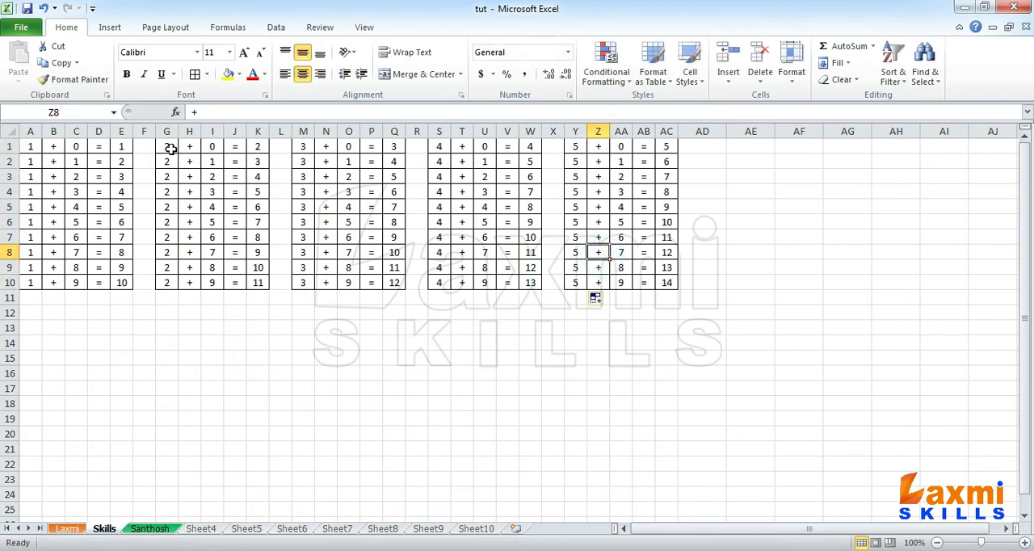
- Compare the sum formulas in E1, K1 and Q1 with the cells they reference to see how copying sideways shifts the references
click(252, 146)
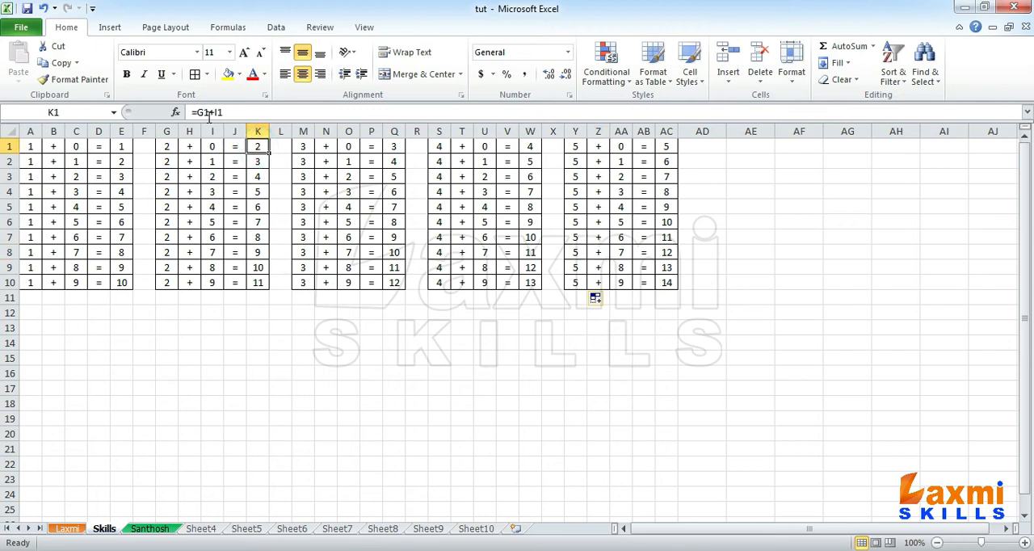
click(121, 148)
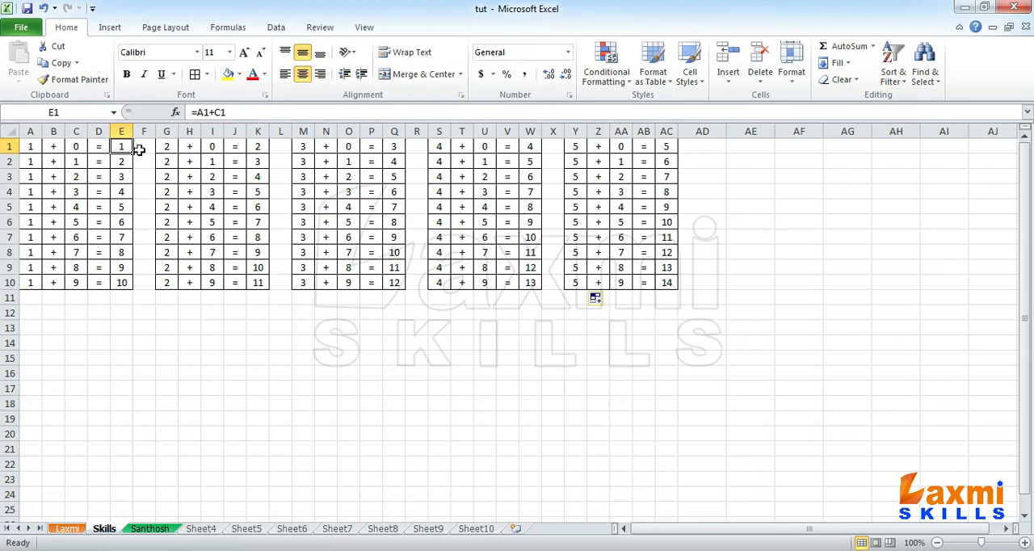
click(146, 146)
click(166, 147)
click(189, 146)
click(212, 146)
click(235, 147)
click(257, 147)
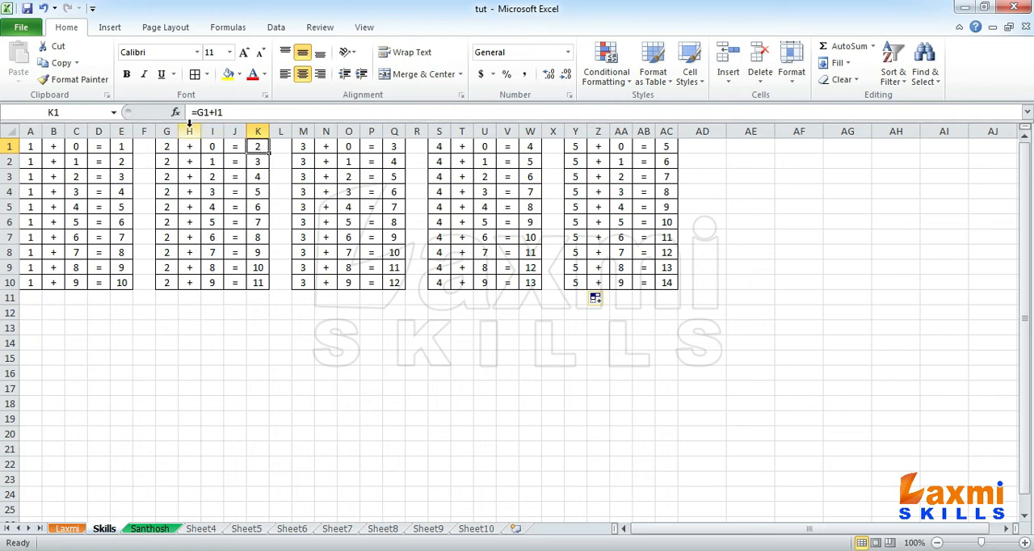
click(172, 146)
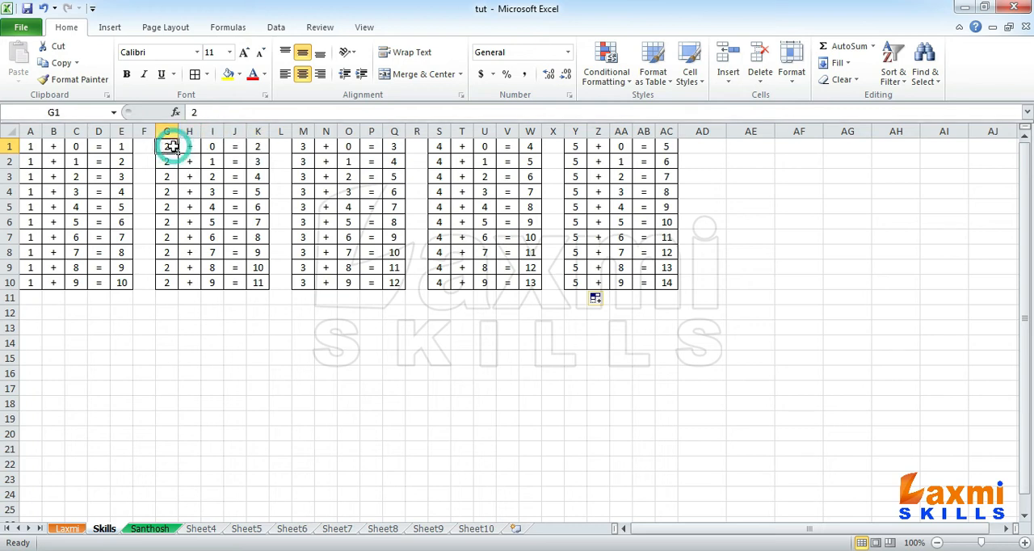
click(211, 146)
click(386, 146)
click(305, 146)
click(349, 146)
- Copy the five tables in A1:AC10 to a second block starting at A12
drag(668, 283, 2, 121)
key(ctrl+c)
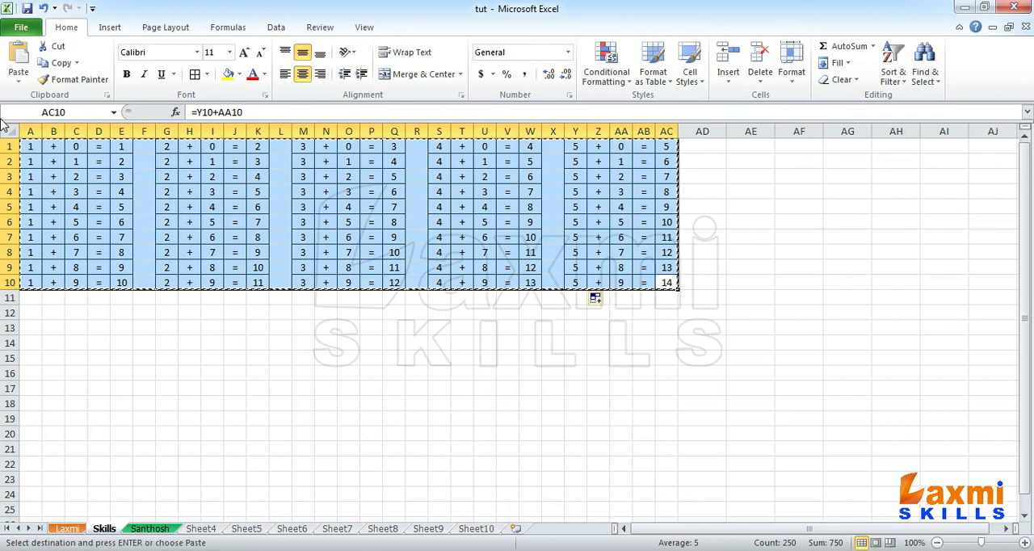
click(34, 312)
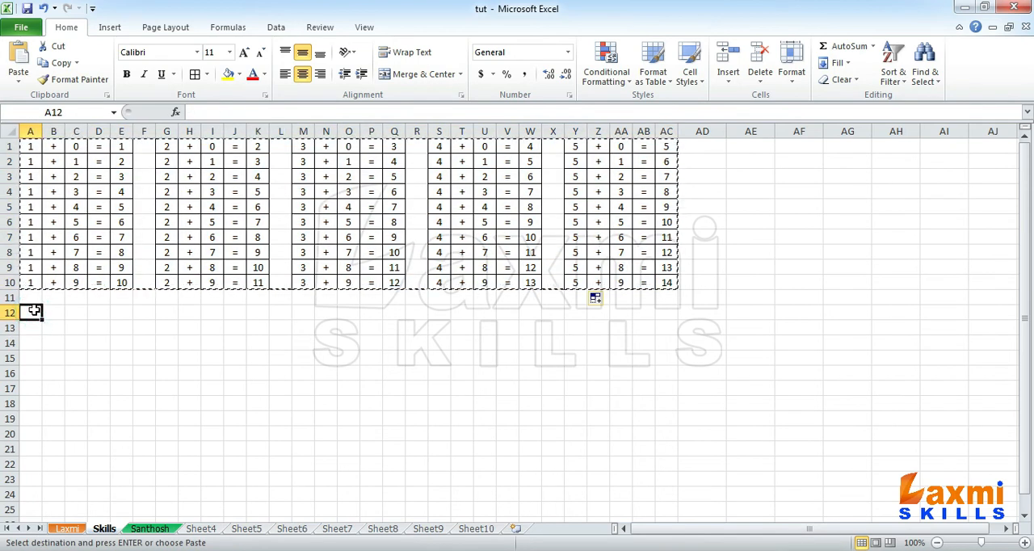
key(Return)
- Replace the first addends in A12 through A21 with 6
click(34, 311)
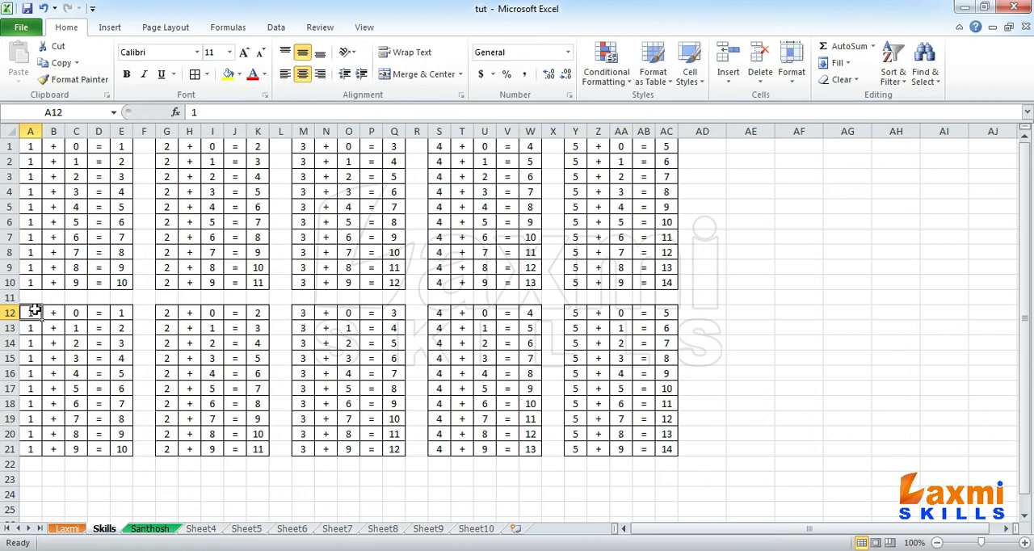
text(6)
key(Return)
click(34, 311)
key(shift+Down)
- Replace the first addends in G12 through G21 with 7
key(shift+Down)
key(shift+Down)
key(shift+Down)
key(shift+Down)
key(shift+Down)
key(shift+Down)
key(shift+Down)
key(shift+Down)
key(ctrl+d)
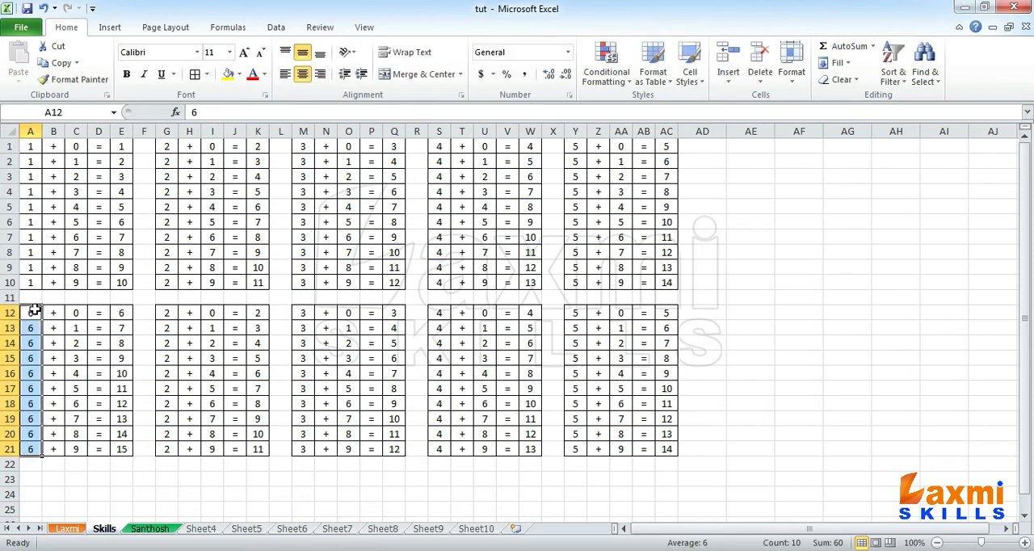
key(Right)
key(Right)
key(Right)
key(Right)
key(Right)
key(Right)
text(7)
key(ctrl+Return)
key(shift+Down)
key(shift+Down)
key(shift+Down)
key(shift+Down)
key(shift+Down)
key(shift+Down)
key(shift+Down)
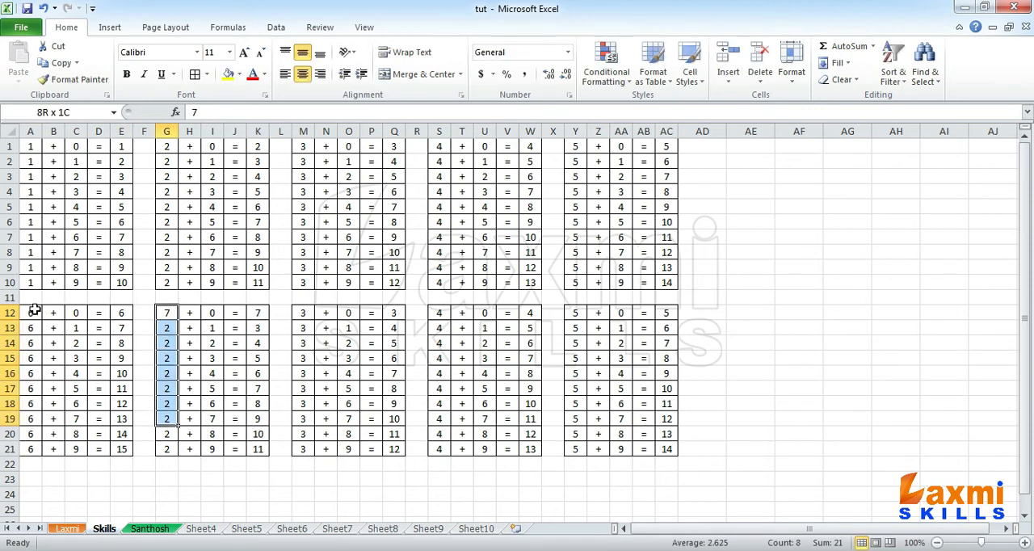
key(shift+Down)
key(shift+Down)
key(ctrl+d)
- Replace the first addends in M12 through M21 with 8
key(Right)
key(Right)
key(Right)
key(Right)
key(Right)
key(Right)
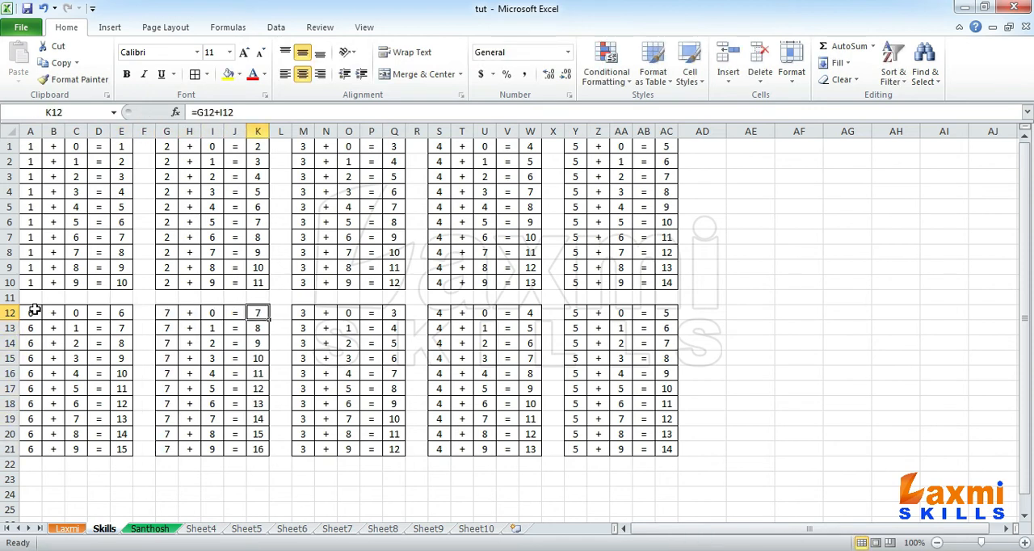
text(8)
key(ctrl+Return)
key(shift+Down)
key(shift+Down)
key(shift+Down)
key(shift+Down)
key(shift+Down)
key(shift+Down)
key(shift+Down)
key(shift+Down)
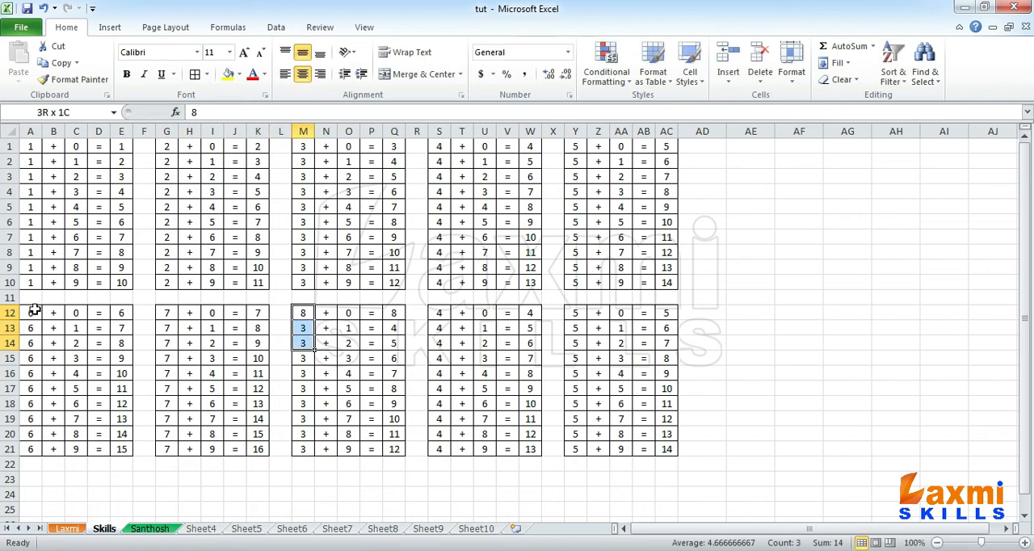
key(shift+Down)
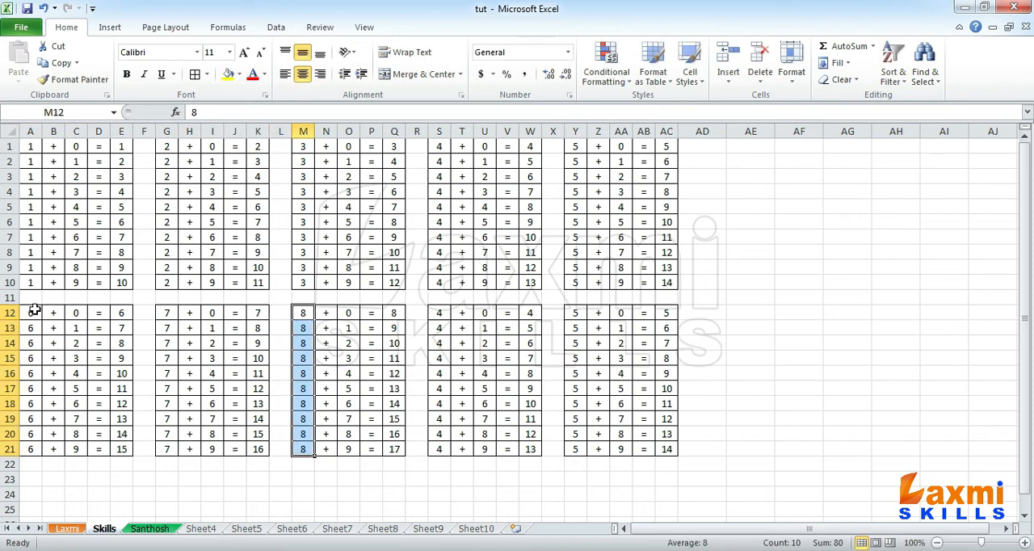
key(ctrl+d)
- Replace the first addends in S12 through S21 with 9
key(Right)
key(Right)
key(Right)
key(Right)
key(Right)
key(Right)
text(9)
key(ctrl+Return)
key(shift+Down)
key(shift+Down)
key(shift+Down)
key(shift+Down)
key(shift+Down)
key(shift+Down)
key(shift+Down)
key(shift+Down)
key(shift+Down)
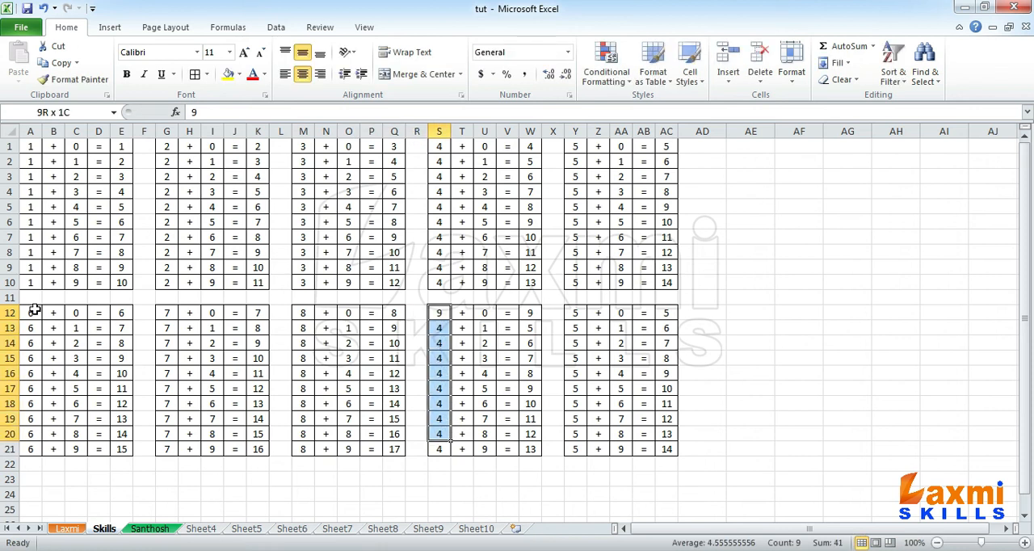
key(ctrl+d)
- Replace the first addends in Y12 through Y21 with 10
key(Right)
key(Right)
key(Right)
key(Right)
key(Right)
key(Right)
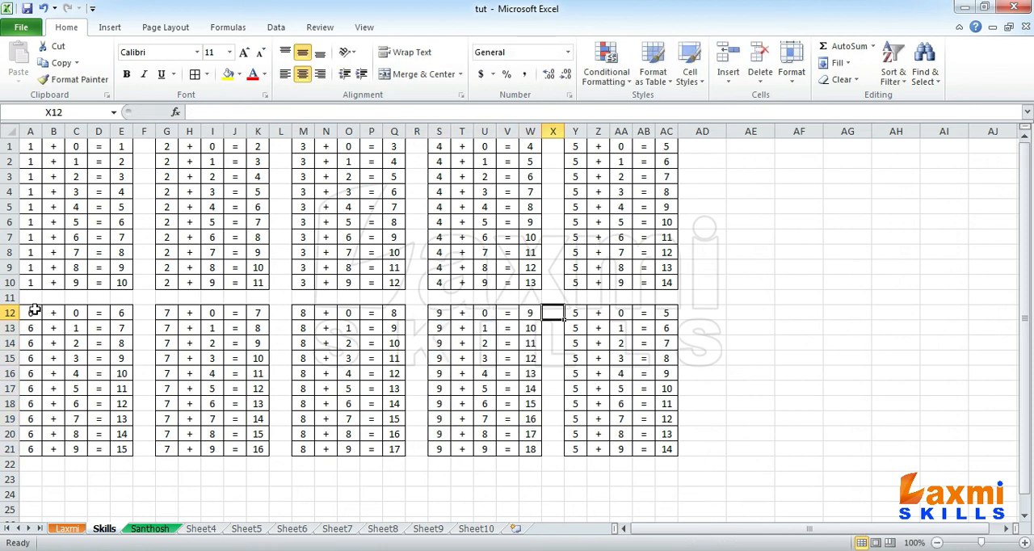
text(10)
key(ctrl+Return)
key(shift+Down)
key(shift+Down)
key(shift+Down)
key(shift+Down)
key(shift+Down)
key(shift+Down)
key(shift+Down)
key(shift+Down)
key(shift+Down)
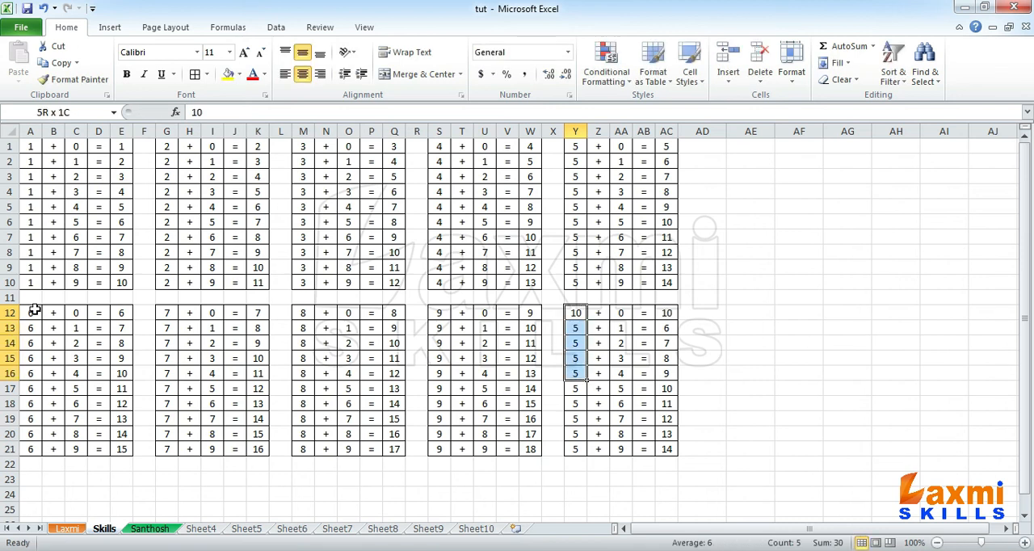
key(ctrl+d)
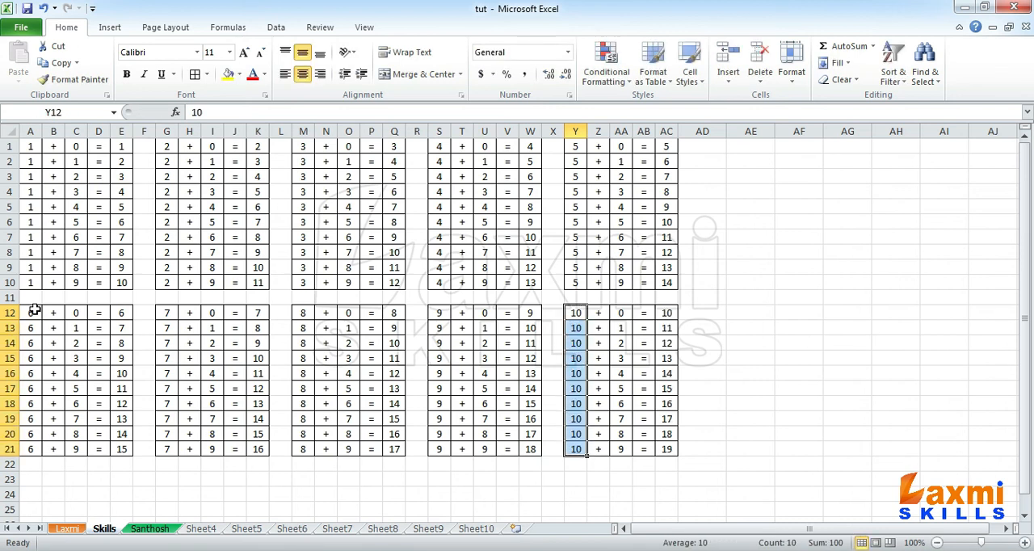
click(531, 357)
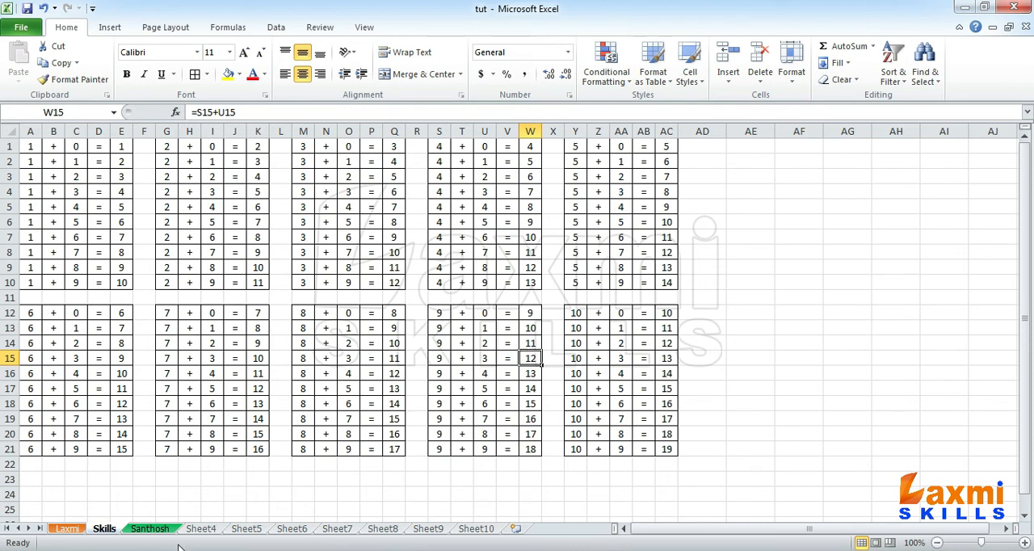
- On the third sheet, narrow columns A through AC and center their contents horizontally and vertically
click(155, 530)
drag(48, 131, 993, 129)
key(shift+Right)
key(shift+Right)
key(shift+Right)
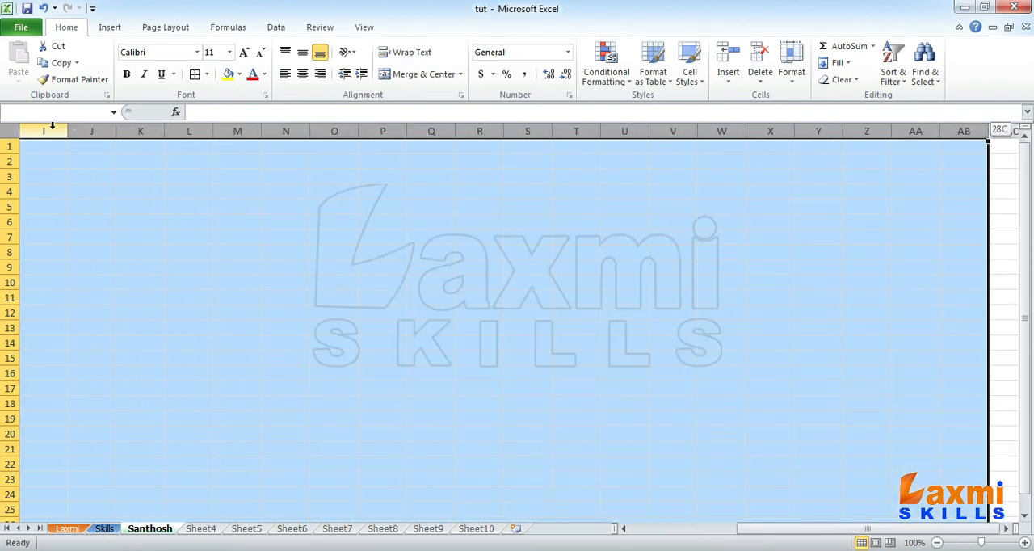
drag(358, 131, 330, 132)
click(302, 52)
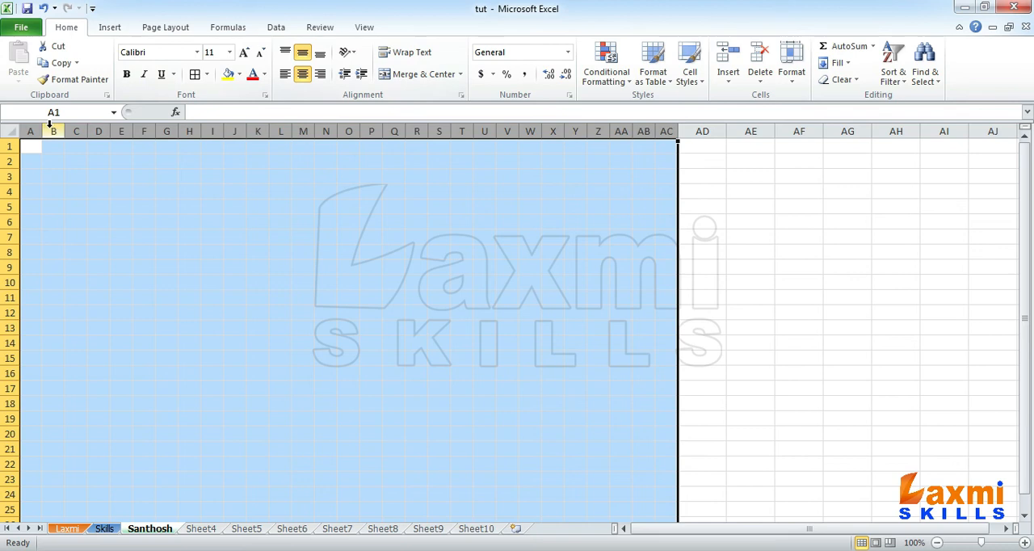
- Enter 1 in cell A1 of the third sheet
click(32, 146)
text(1)
key(Return)
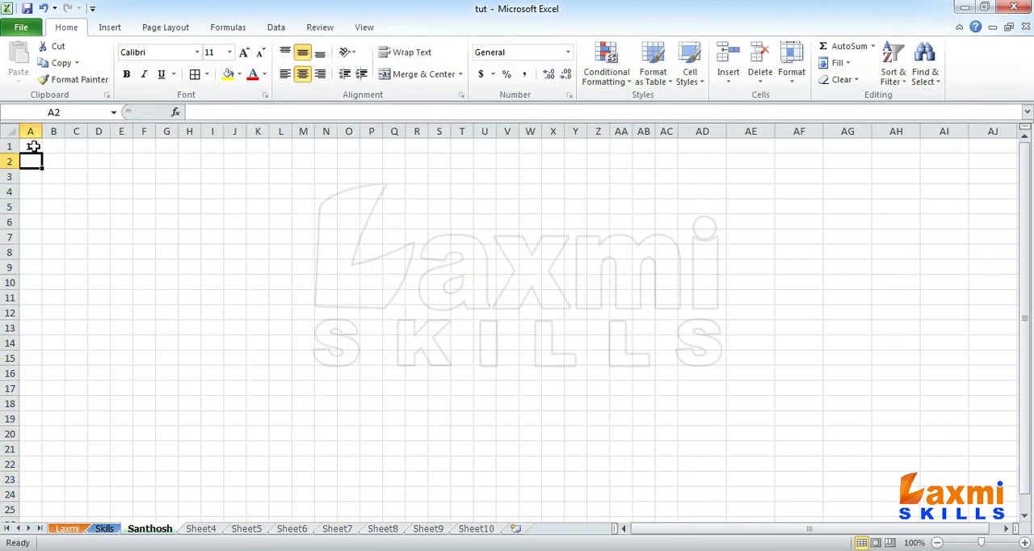
- Fill the value 11 from A1 down through A10
click(32, 146)
key(shift+Down)
key(shift+Down)
key(shift+Down)
key(shift+Down)
key(shift+Down)
key(shift+Down)
key(shift+Down)
key(shift+Down)
key(shift+Down)
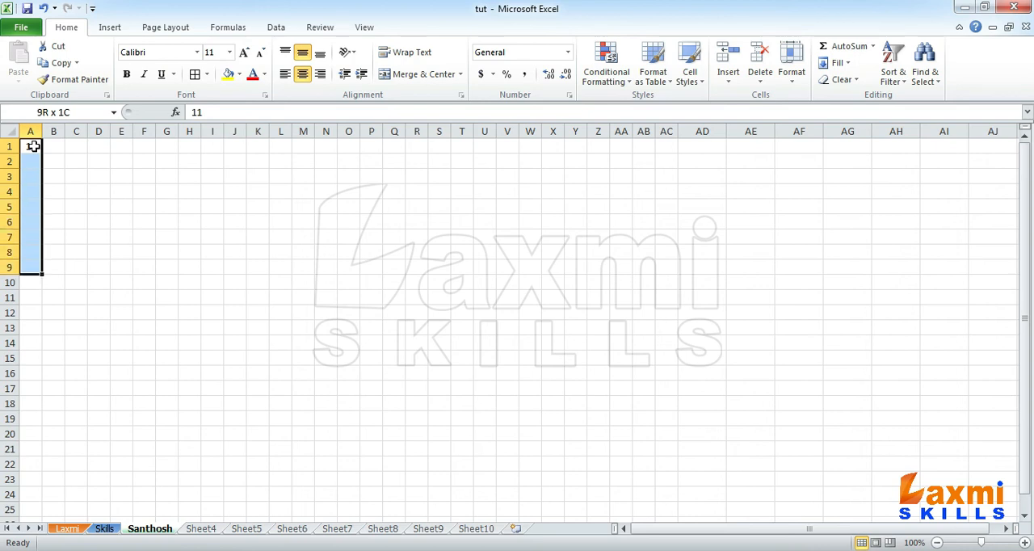
key(ctrl+d)
- Enter X in B1 and fill it down through B10
key(Right)
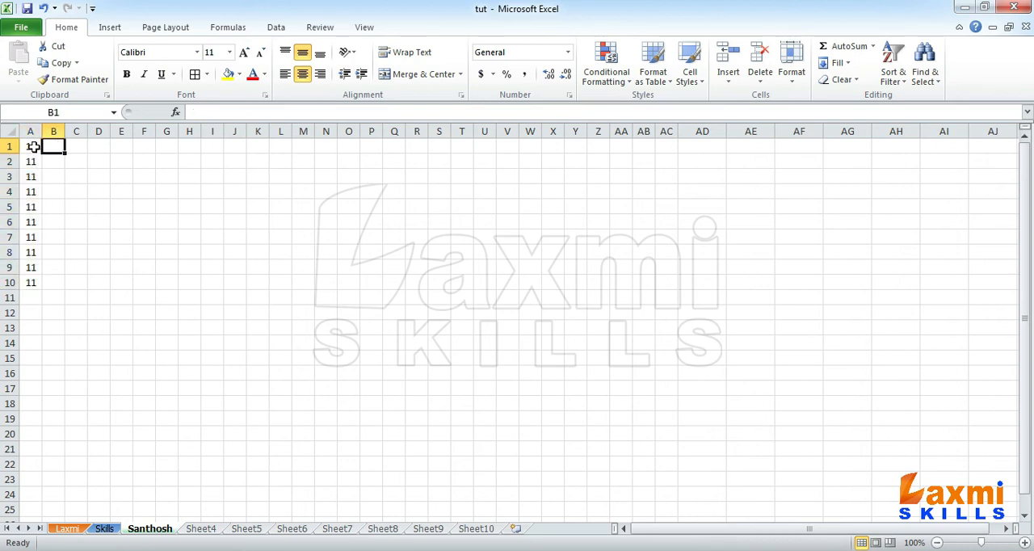
text(X)
key(ctrl+Return)
key(shift+Down)
key(shift+Down)
key(shift+Down)
key(shift+Down)
key(shift+Down)
key(shift+Down)
key(shift+Down)
key(shift+Down)
key(shift+Down)
key(ctrl+d)
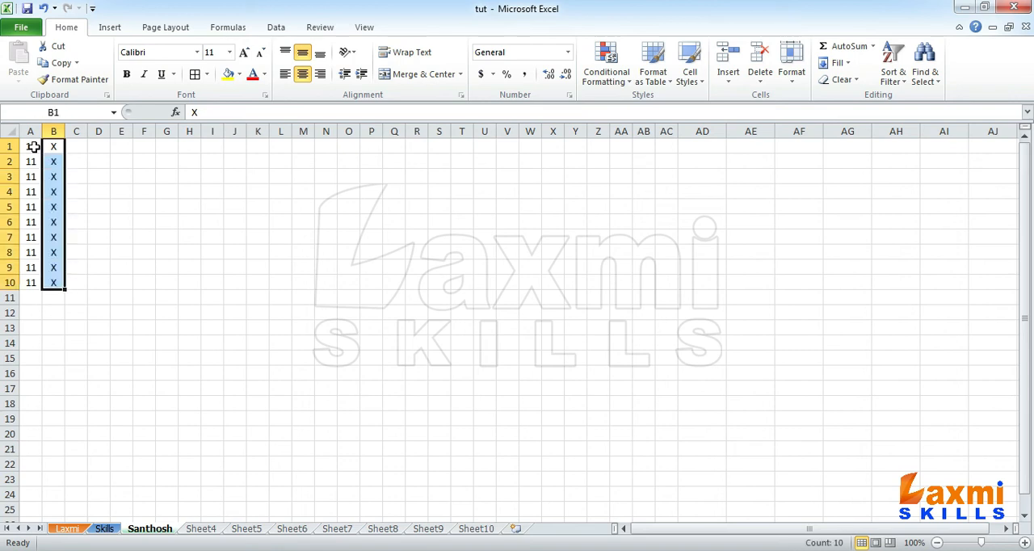
- Enter the multipliers 1 through 10 in cells C1 through C10
key(Right)
text(1 2 3 4 5)
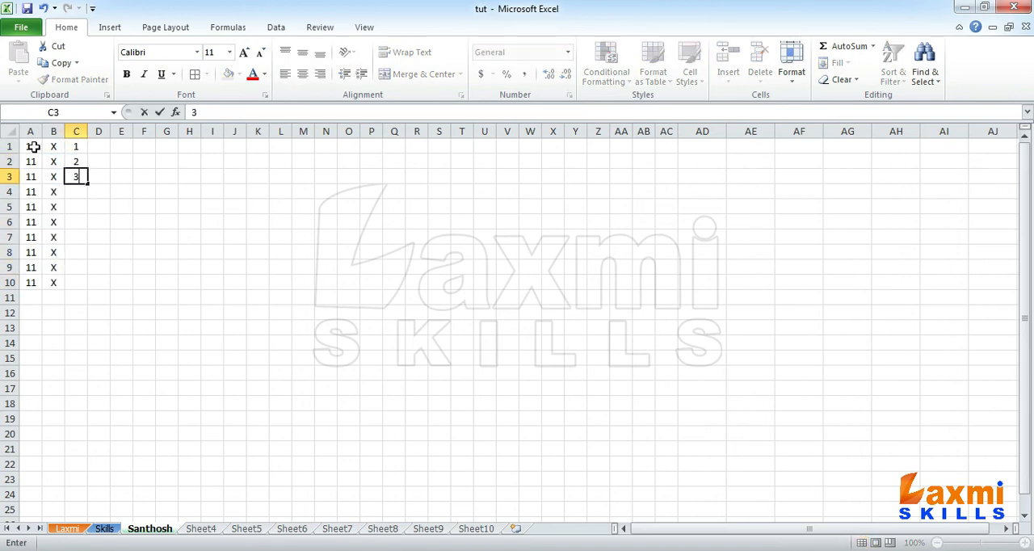
text( 6 7)
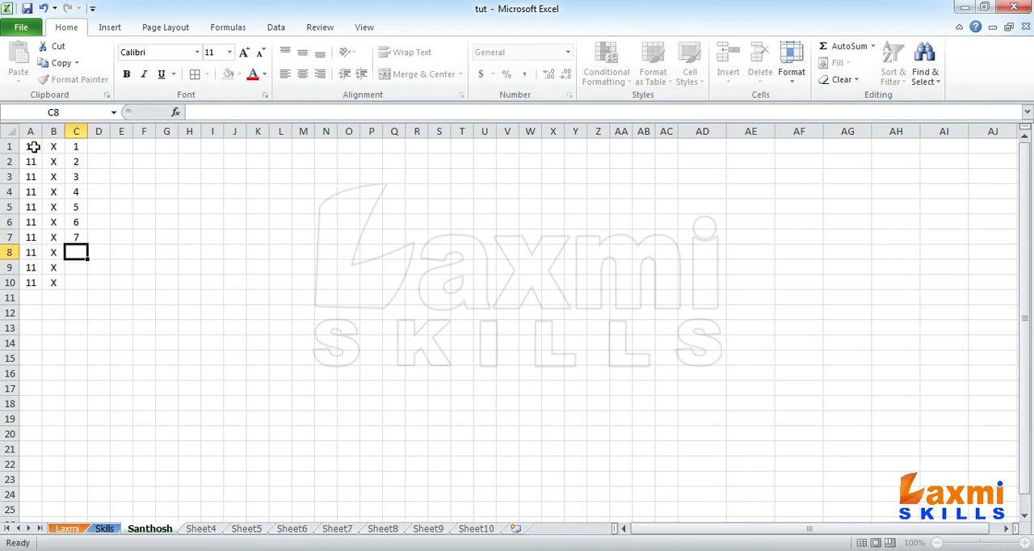
text( 8 9 10)
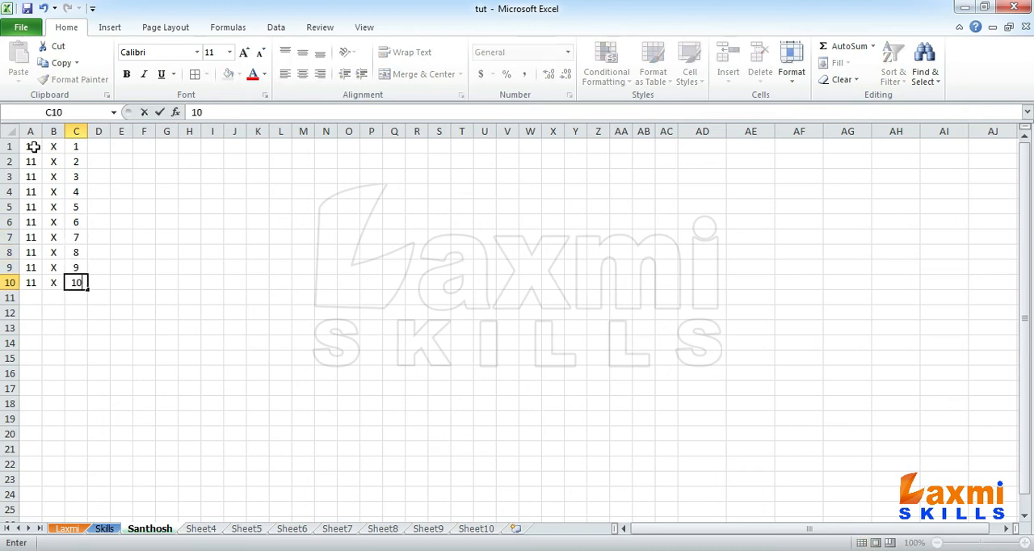
- Enter an equals sign in each cell from D1 through D10
key(Tab)
key(Up)
key(ctrl+Up)
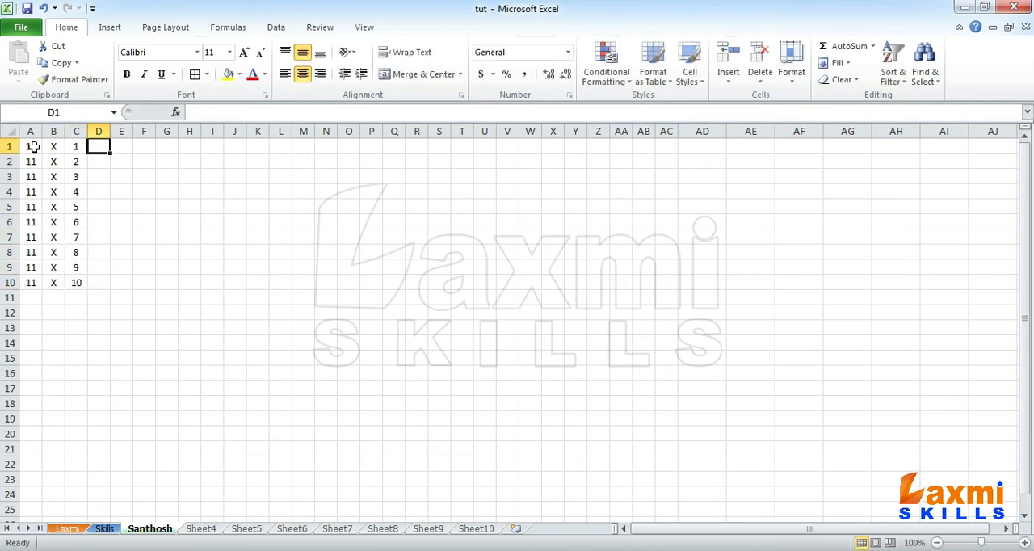
text(= = = = = = = =)
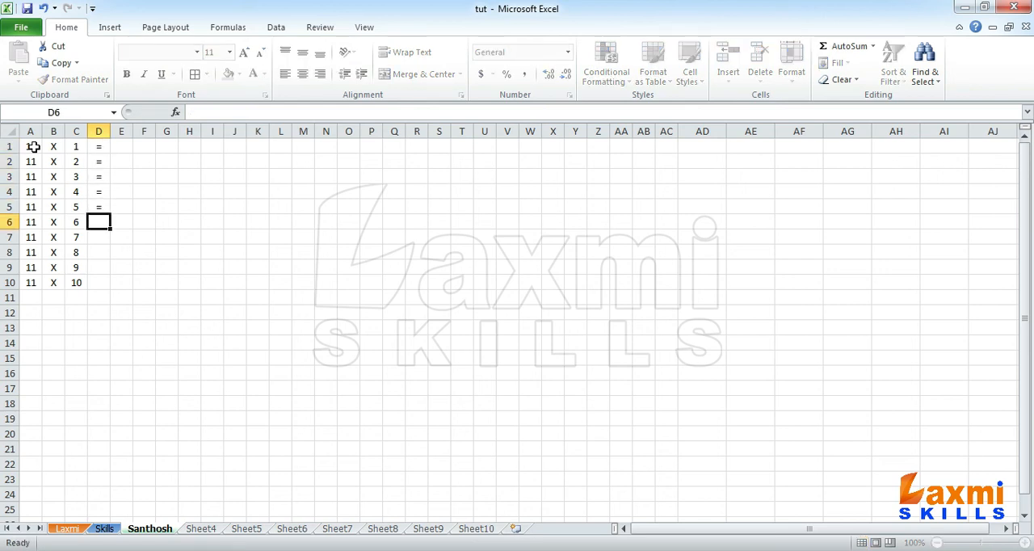
key(Return)
text(=)
key(Return)
text(=)
key(Return)
- Enter the product formula =A1*C1 in cell E1
key(Up)
key(Right)
key(ctrl+Up)
click(33, 148)
click(76, 143)
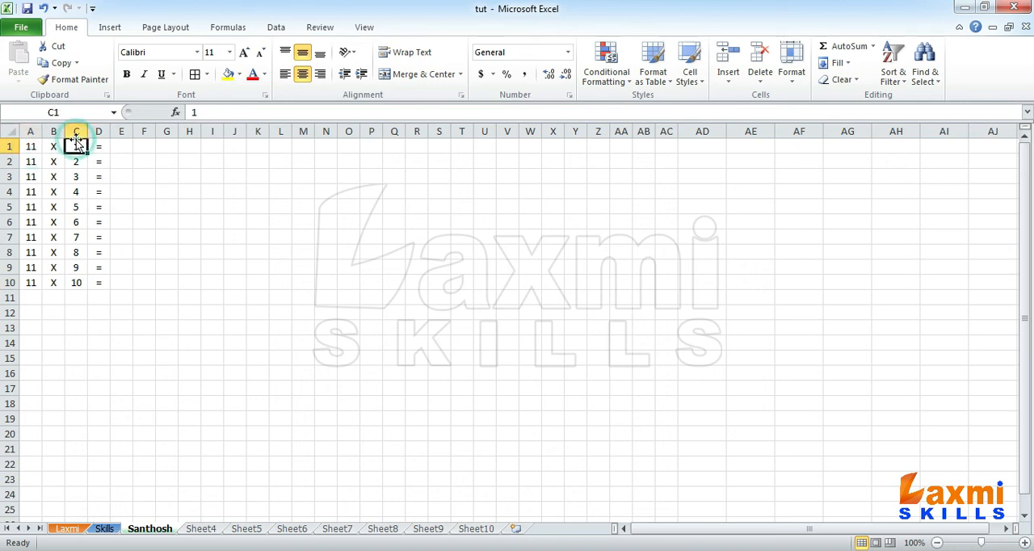
click(122, 145)
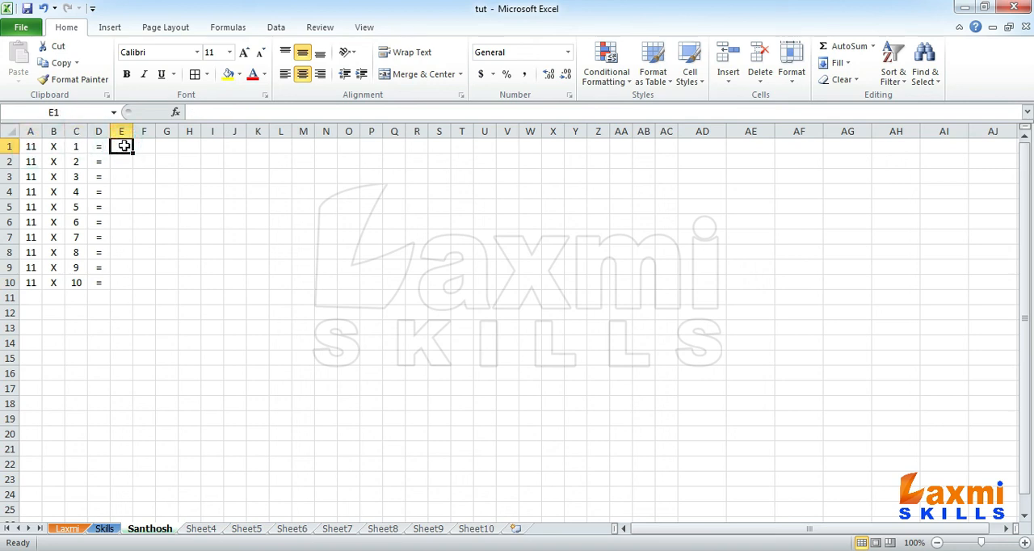
text(=)
click(29, 148)
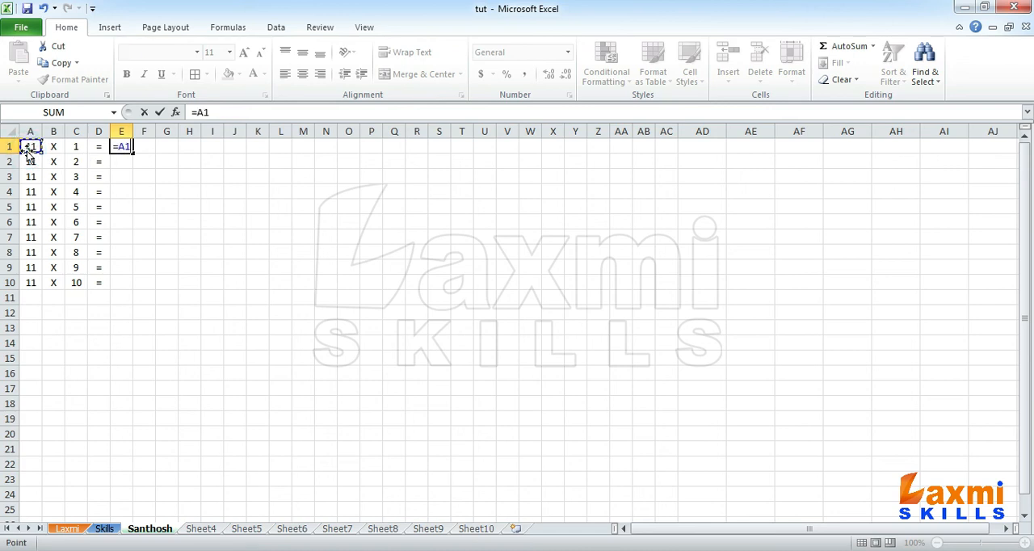
text(*)
click(77, 146)
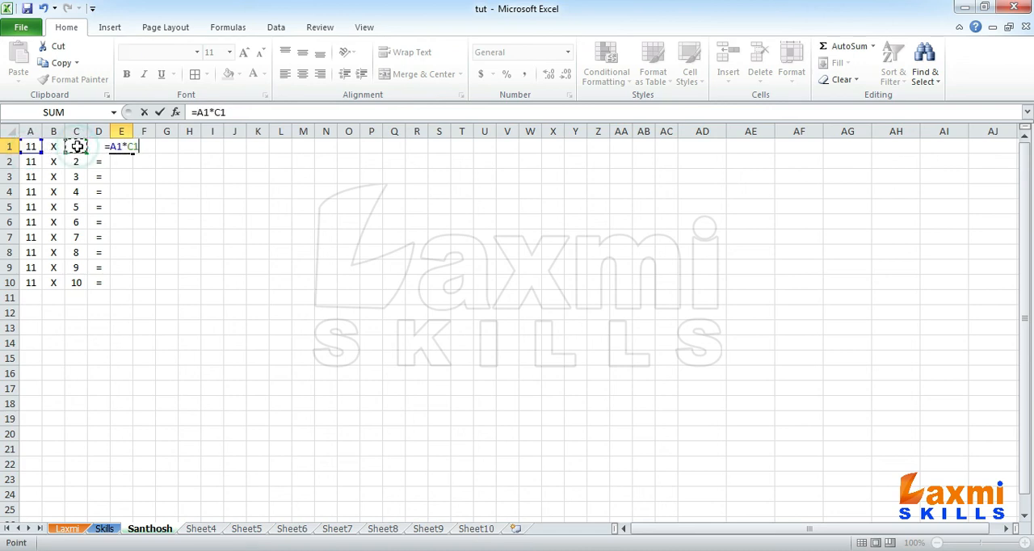
key(Return)
key(Up)
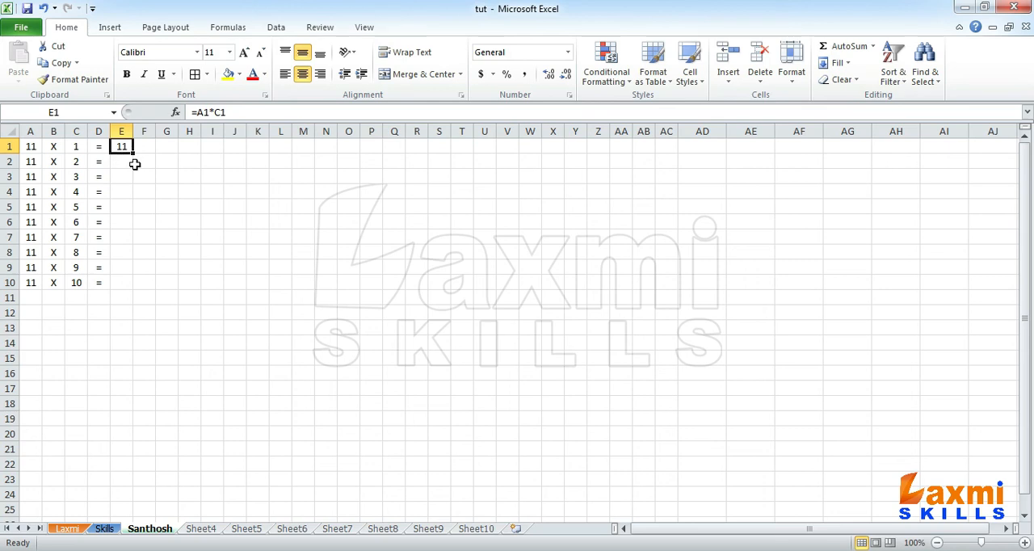
- Fill the E1 product formula down through E10 and apply all borders to A1:E10
drag(134, 152, 131, 292)
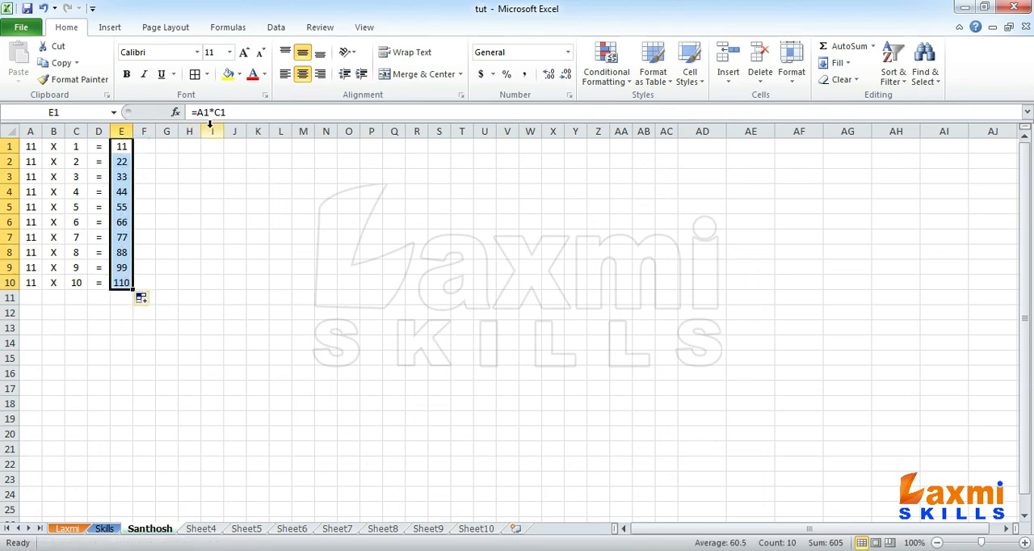
click(120, 283)
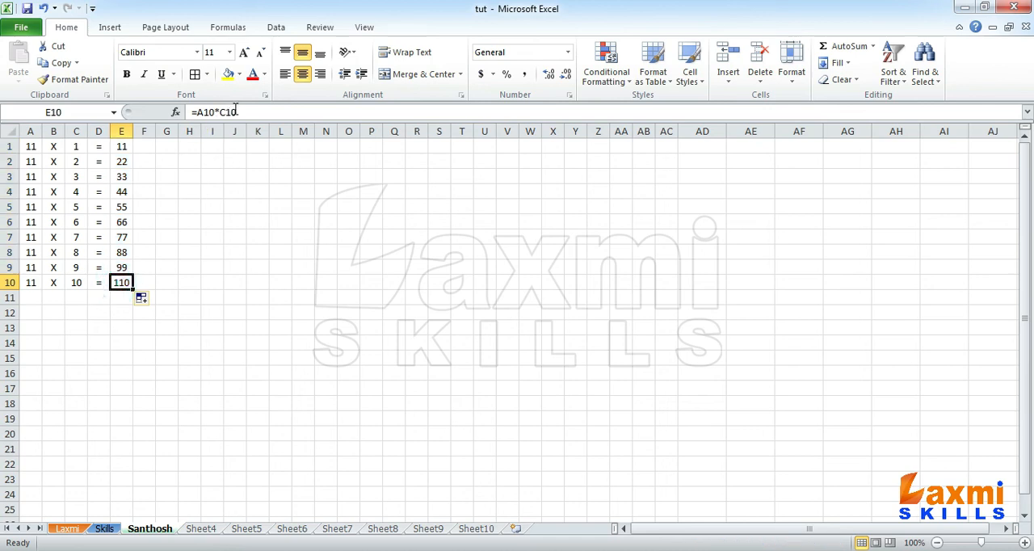
drag(121, 283, 2, 111)
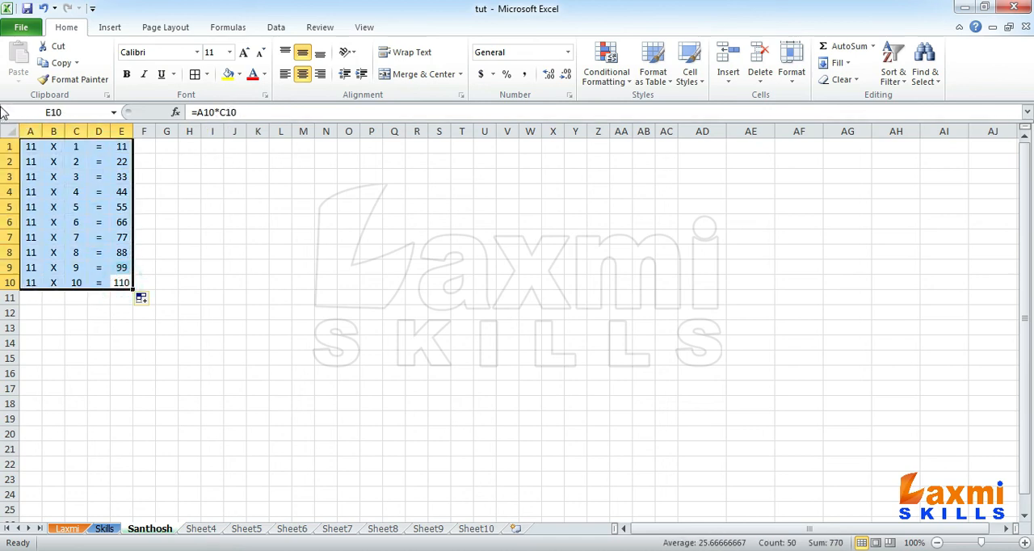
click(194, 75)
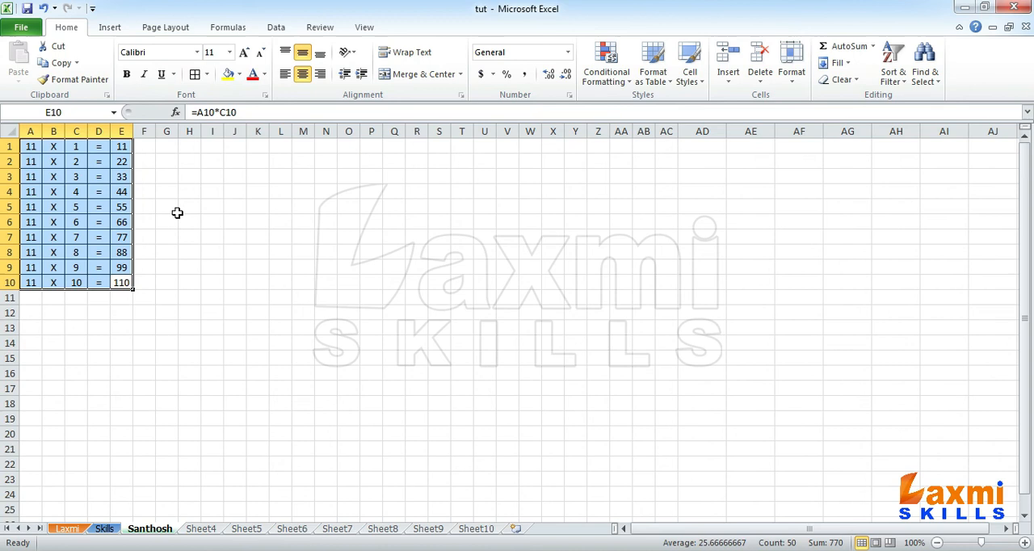
- Copy the multiplication table in A1:E10 to G1, M1, S1 and Y1
key(ctrl+c)
click(165, 149)
key(ctrl+v)
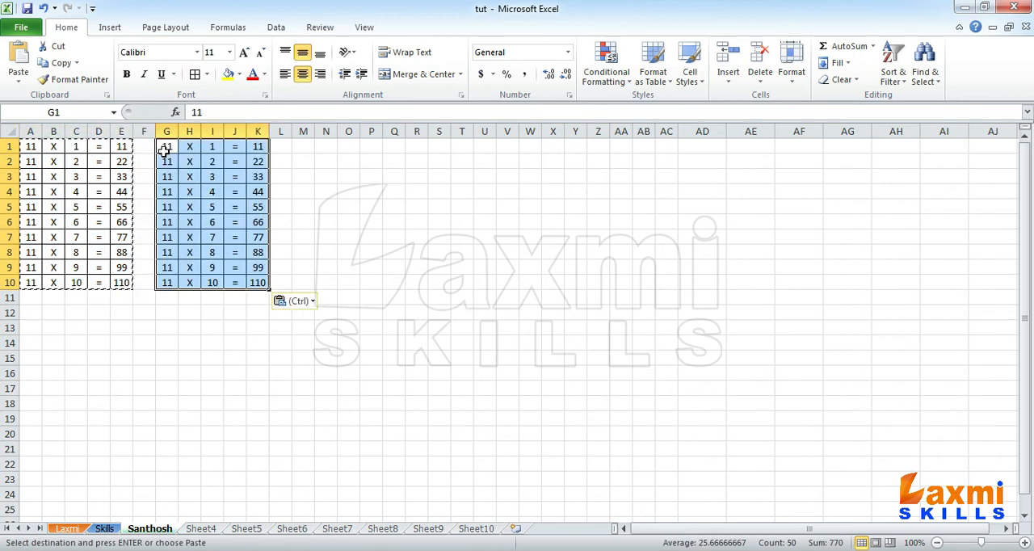
click(305, 147)
key(ctrl+v)
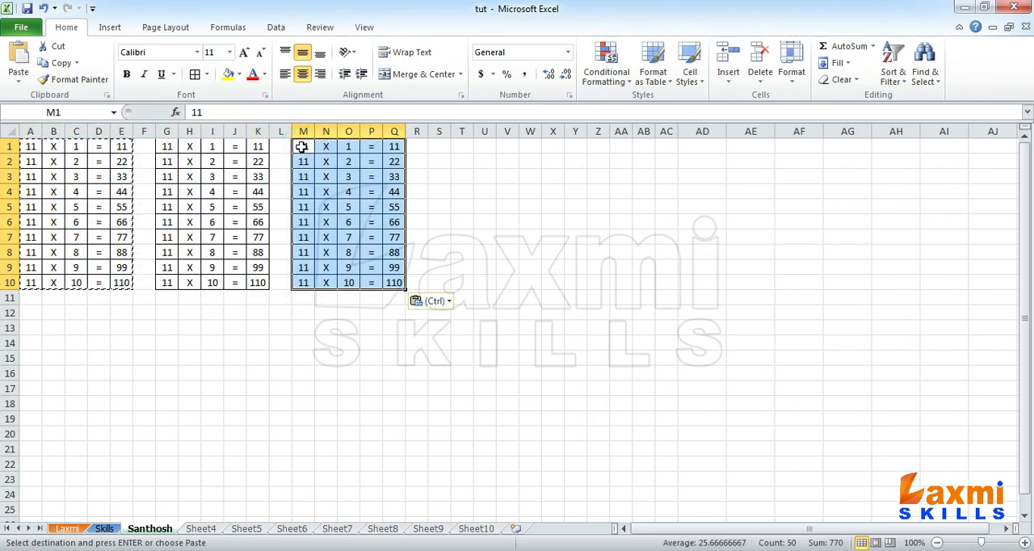
click(440, 147)
key(ctrl+v)
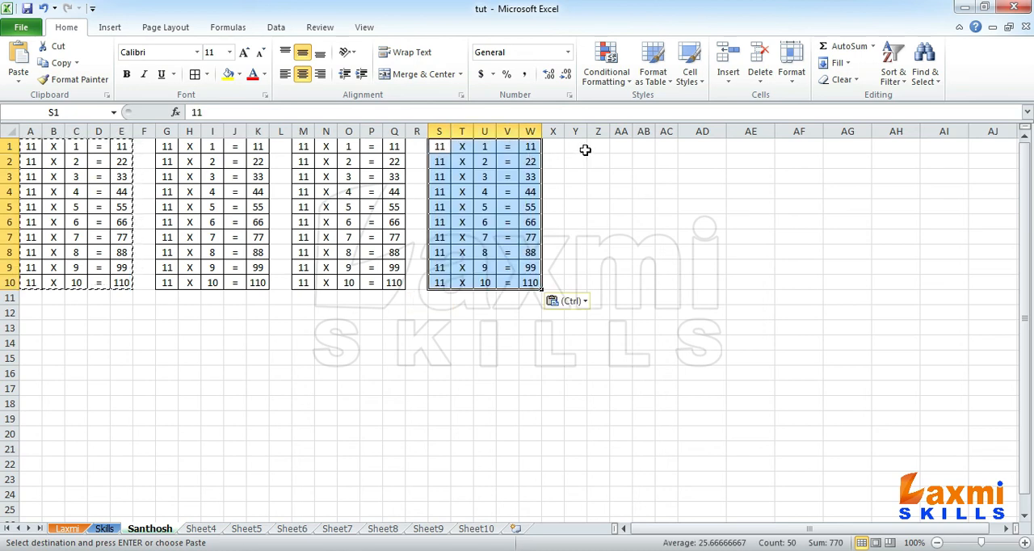
click(582, 149)
key(Return)
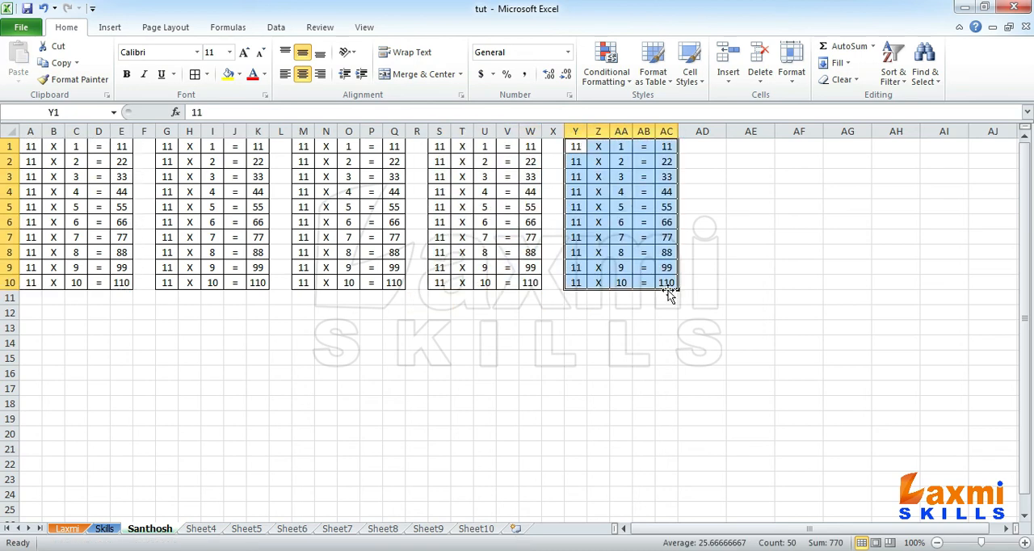
- Copy the whole row of five tables in A1:AC10 to A12
drag(667, 281, 32, 145)
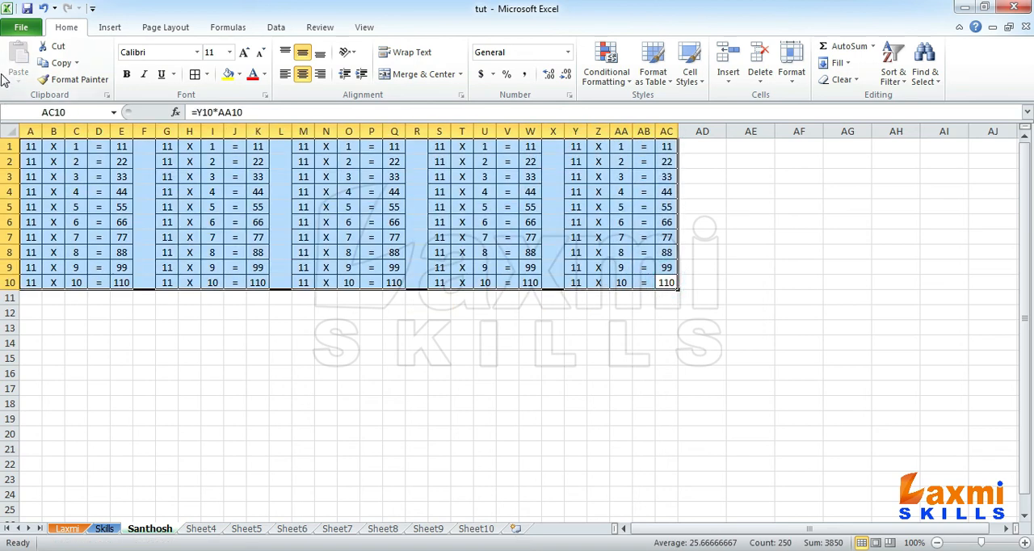
key(ctrl+c)
click(34, 314)
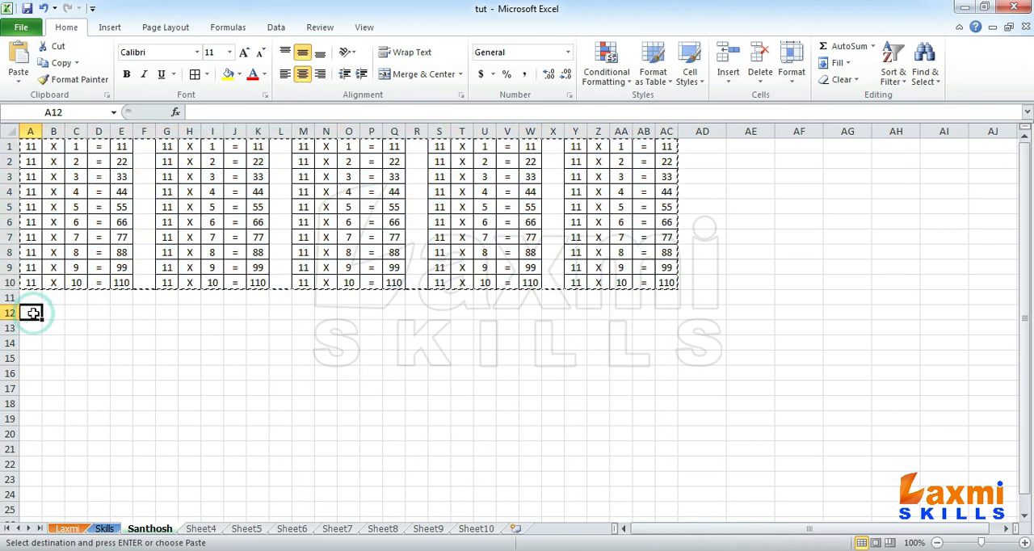
key(Return)
- Replace the first factors in G1 through G10 with 12
click(166, 147)
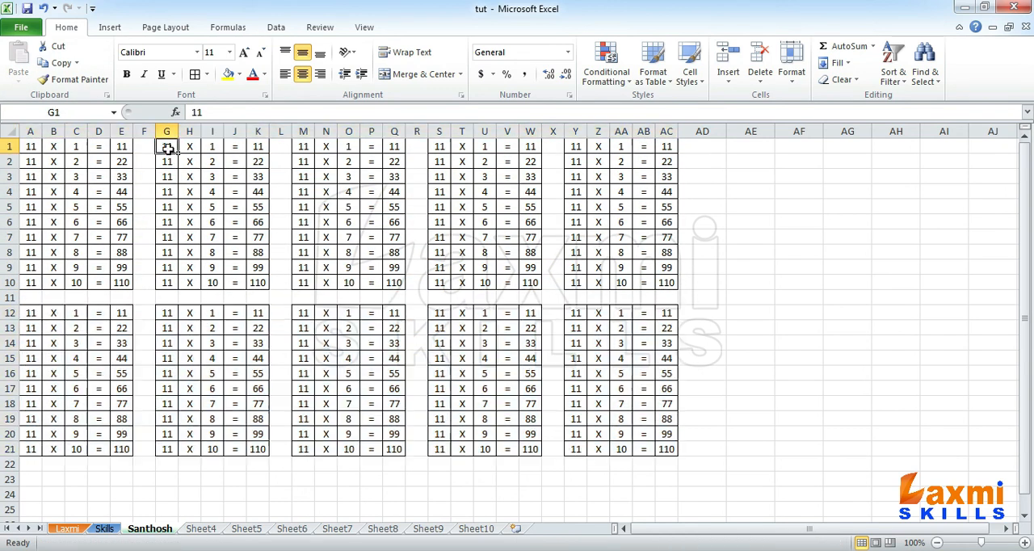
text(12)
key(Return)
click(166, 148)
drag(178, 155, 181, 284)
- Replace the first factors in M1 through M10 with 13
click(305, 147)
text(1)
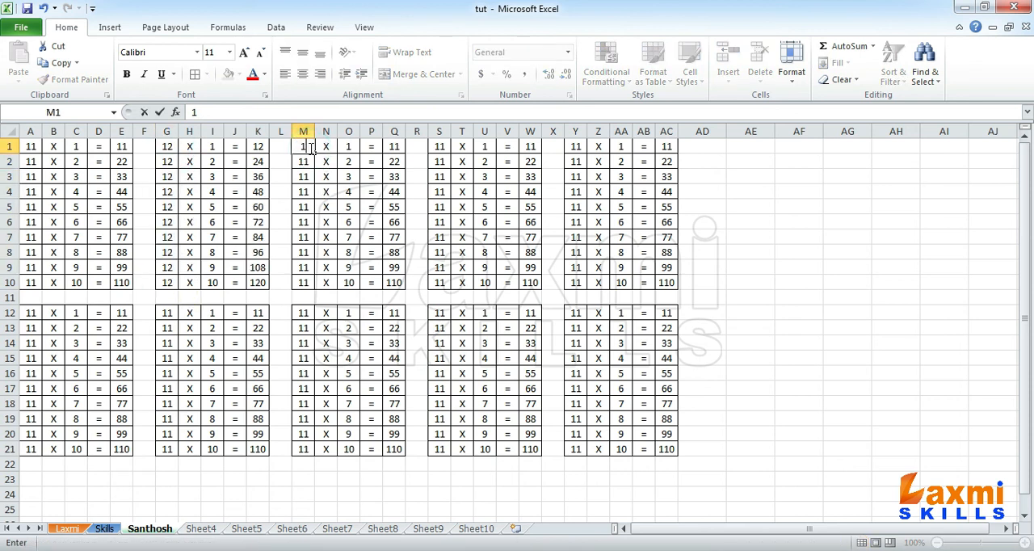
text(3)
drag(315, 154, 315, 286)
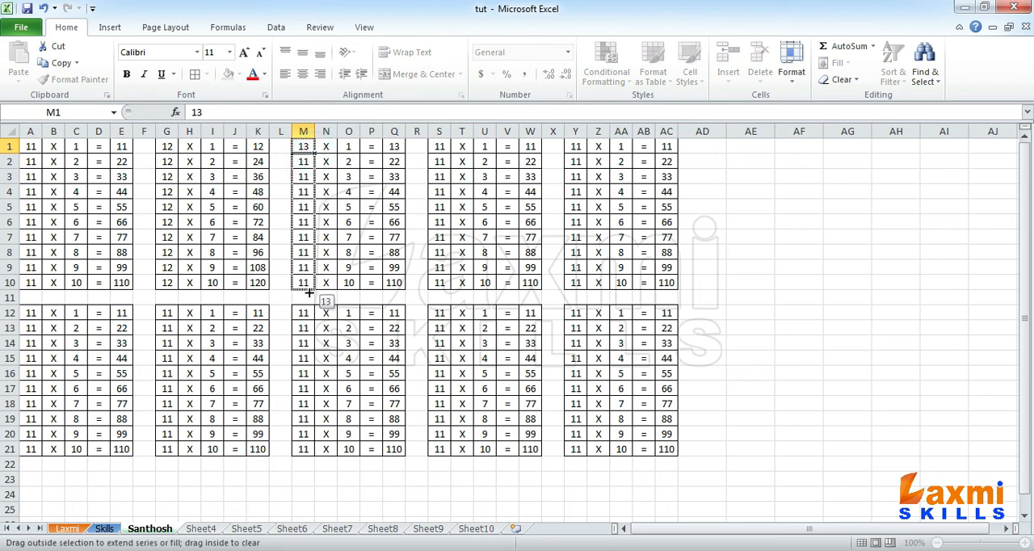
- Replace the first factors in S1 through S10 with 14
click(440, 148)
text(14)
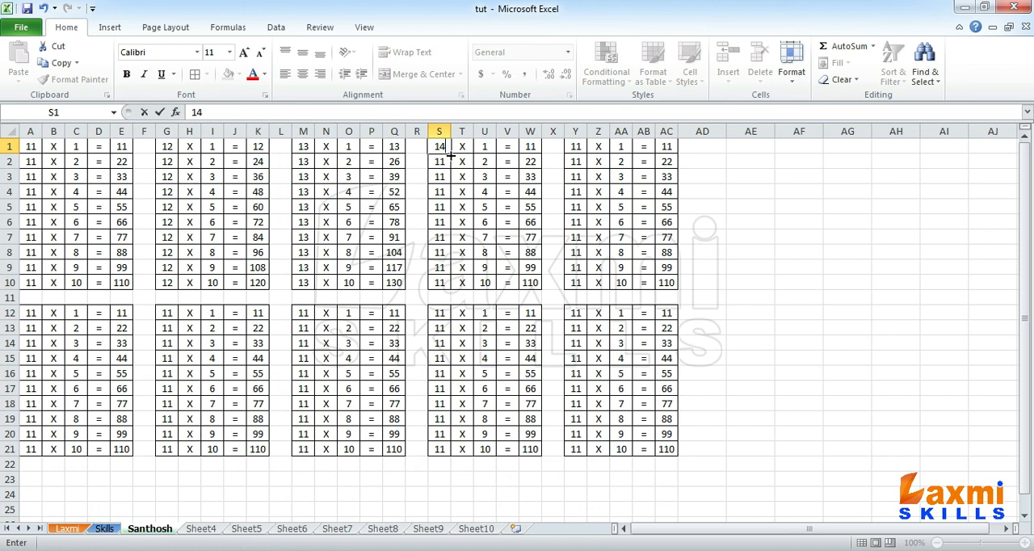
drag(450, 153, 466, 280)
- Replace the first factors in Y1 through Y10 with 15
click(577, 146)
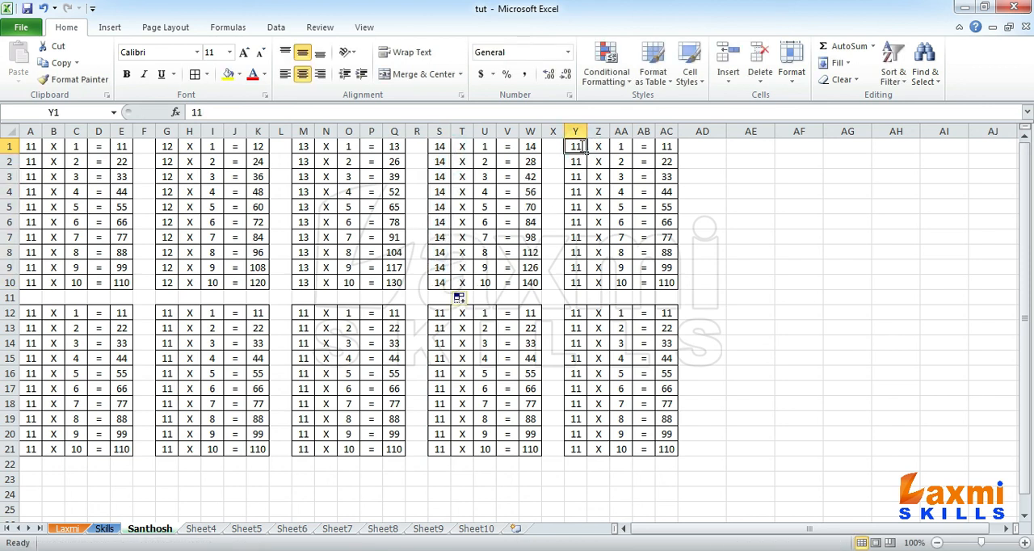
text(15)
drag(587, 152, 588, 287)
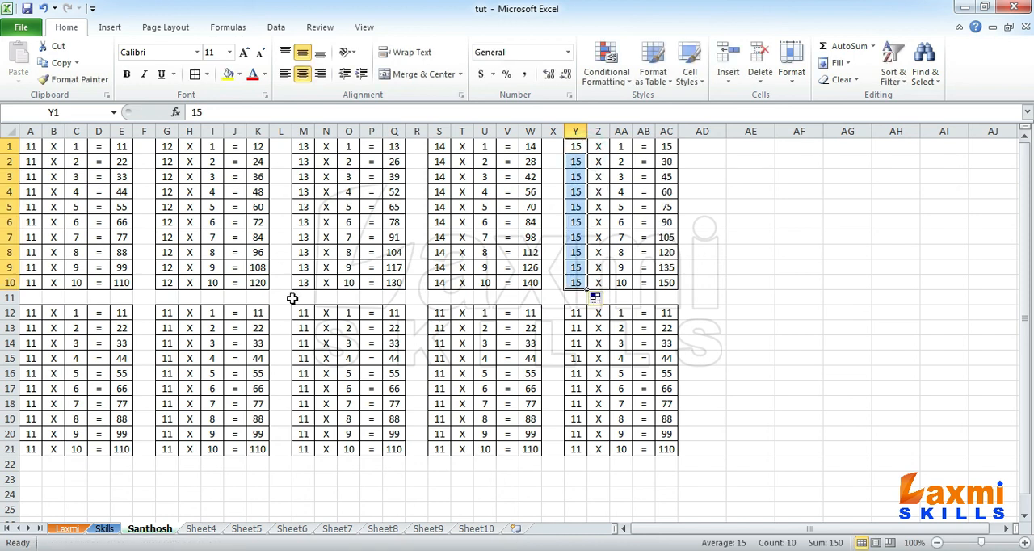
- Replace the first factors in A12 through A21 with 16
click(37, 312)
text(16)
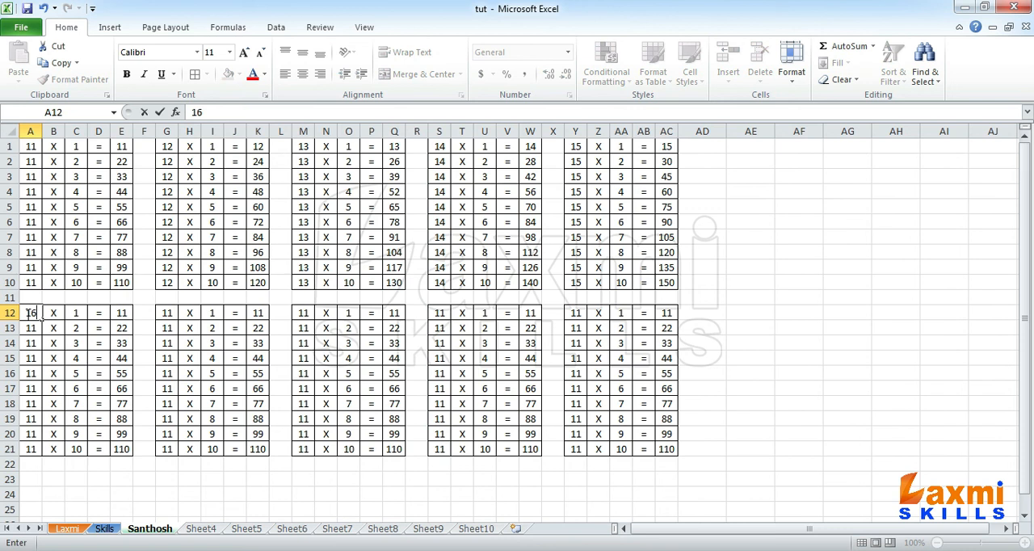
click(38, 315)
drag(43, 320, 47, 456)
- Replace the first factors in G12 through G21 with 17
click(170, 316)
text(17)
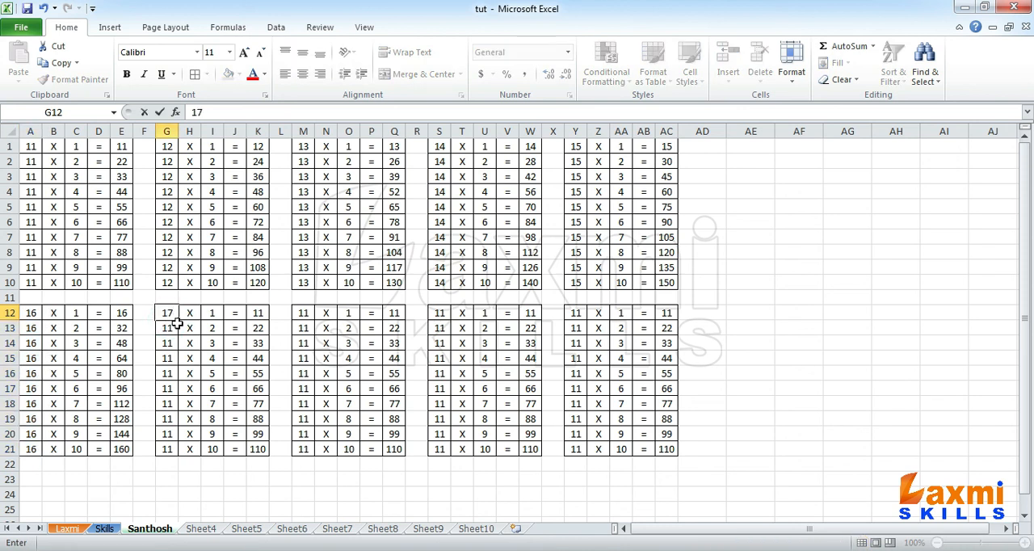
drag(177, 321, 183, 458)
- Replace the first factors in M12 through M21 with 18
click(311, 315)
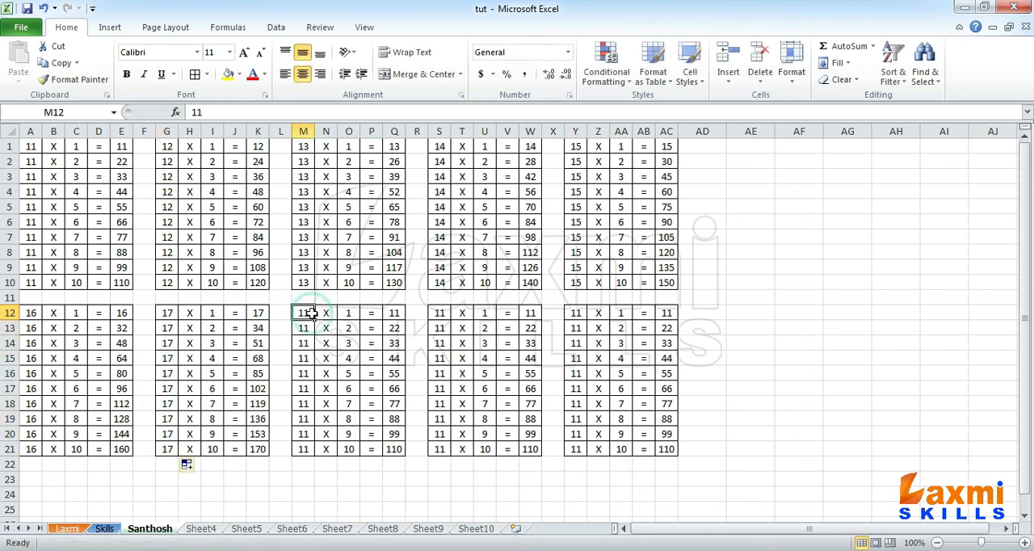
text(18)
drag(316, 322, 317, 458)
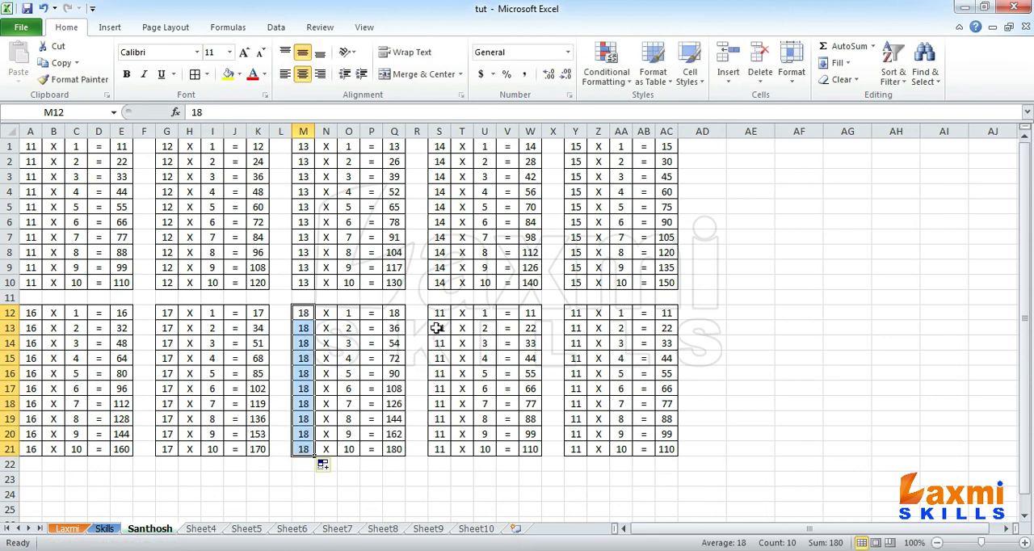
- Replace the first factors in S12 through S21 with 19
click(442, 313)
text(1)
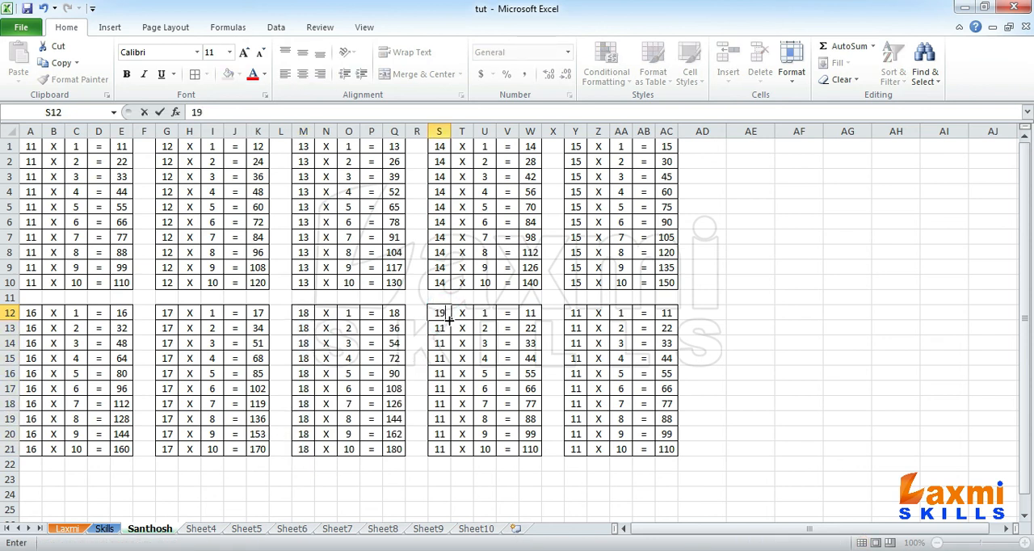
drag(451, 321, 465, 461)
- Replace the first factors in Y12 through Y21 with 20
click(577, 313)
text(2)
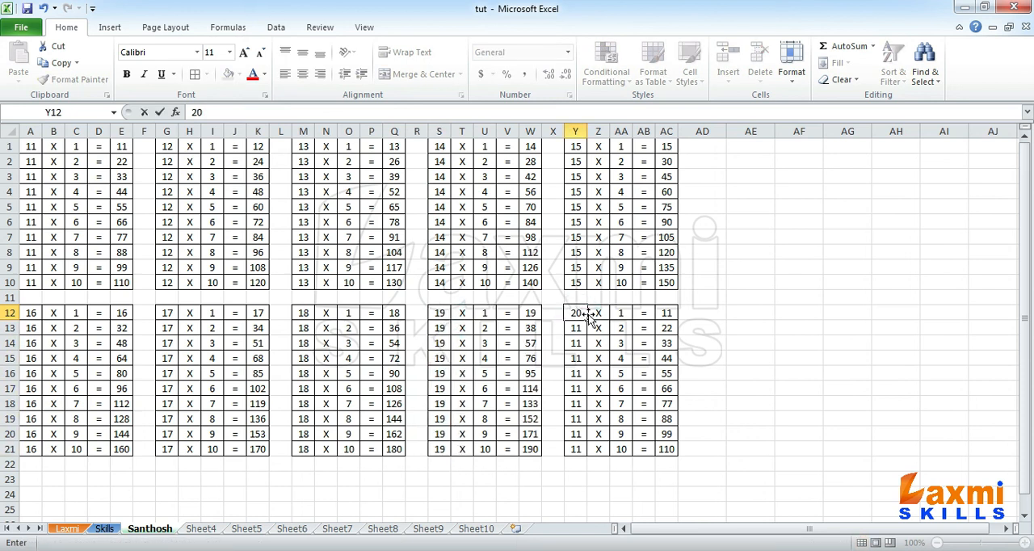
text(0)
drag(590, 321, 595, 461)
click(662, 447)
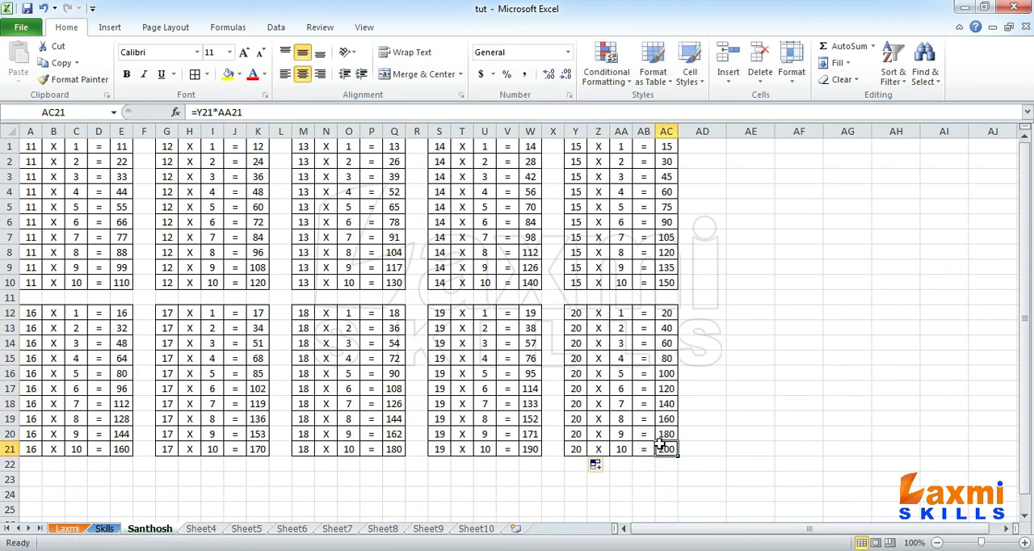